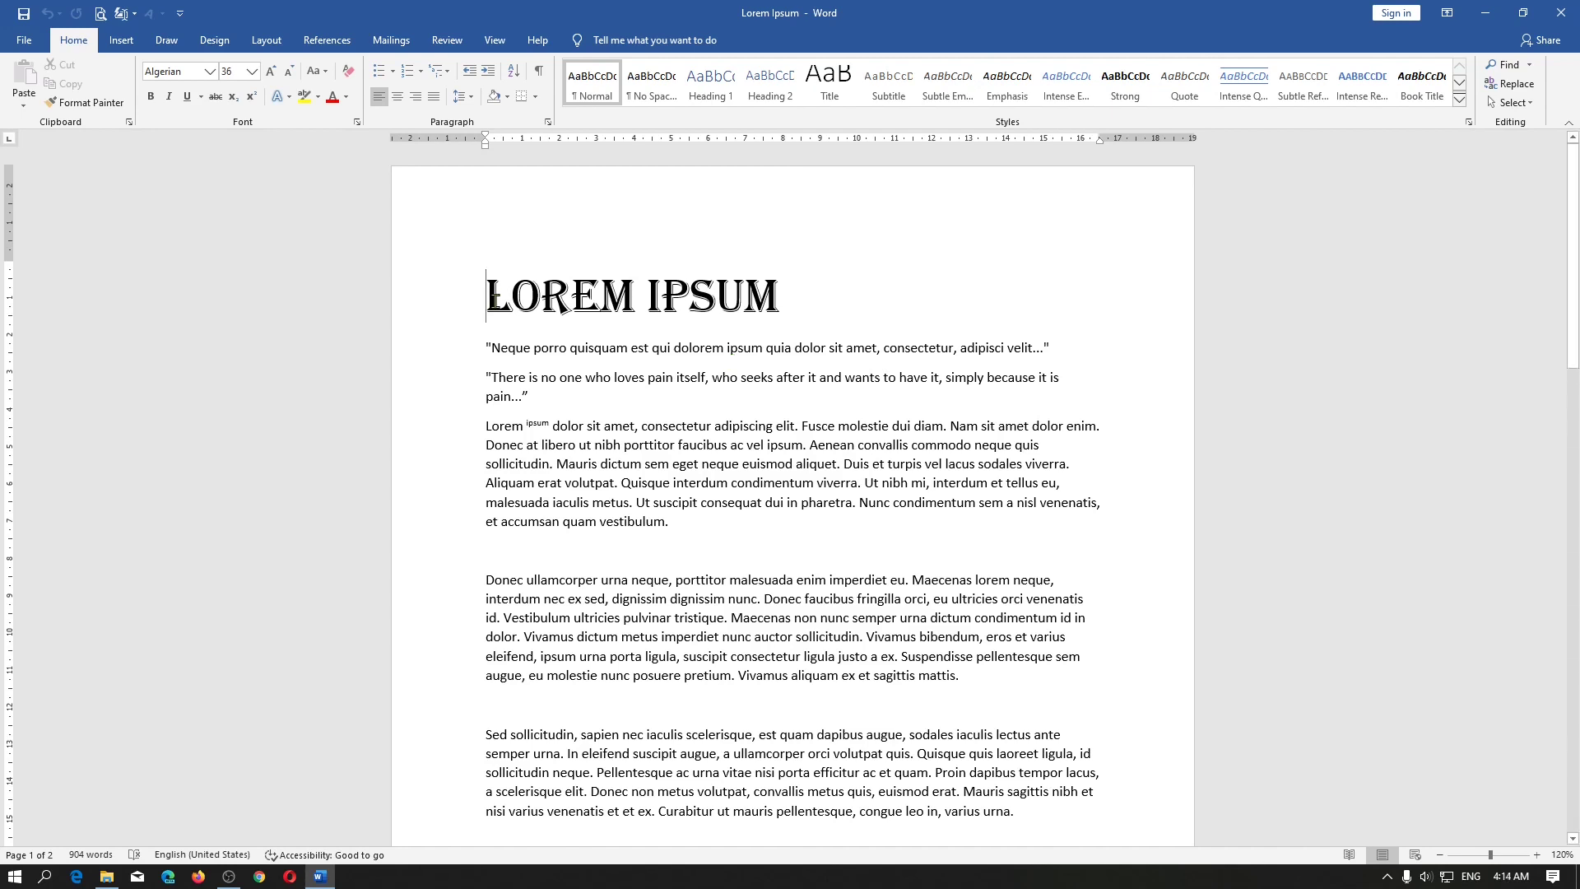
Open the Language page of Word Options from the File menu
click(23, 46)
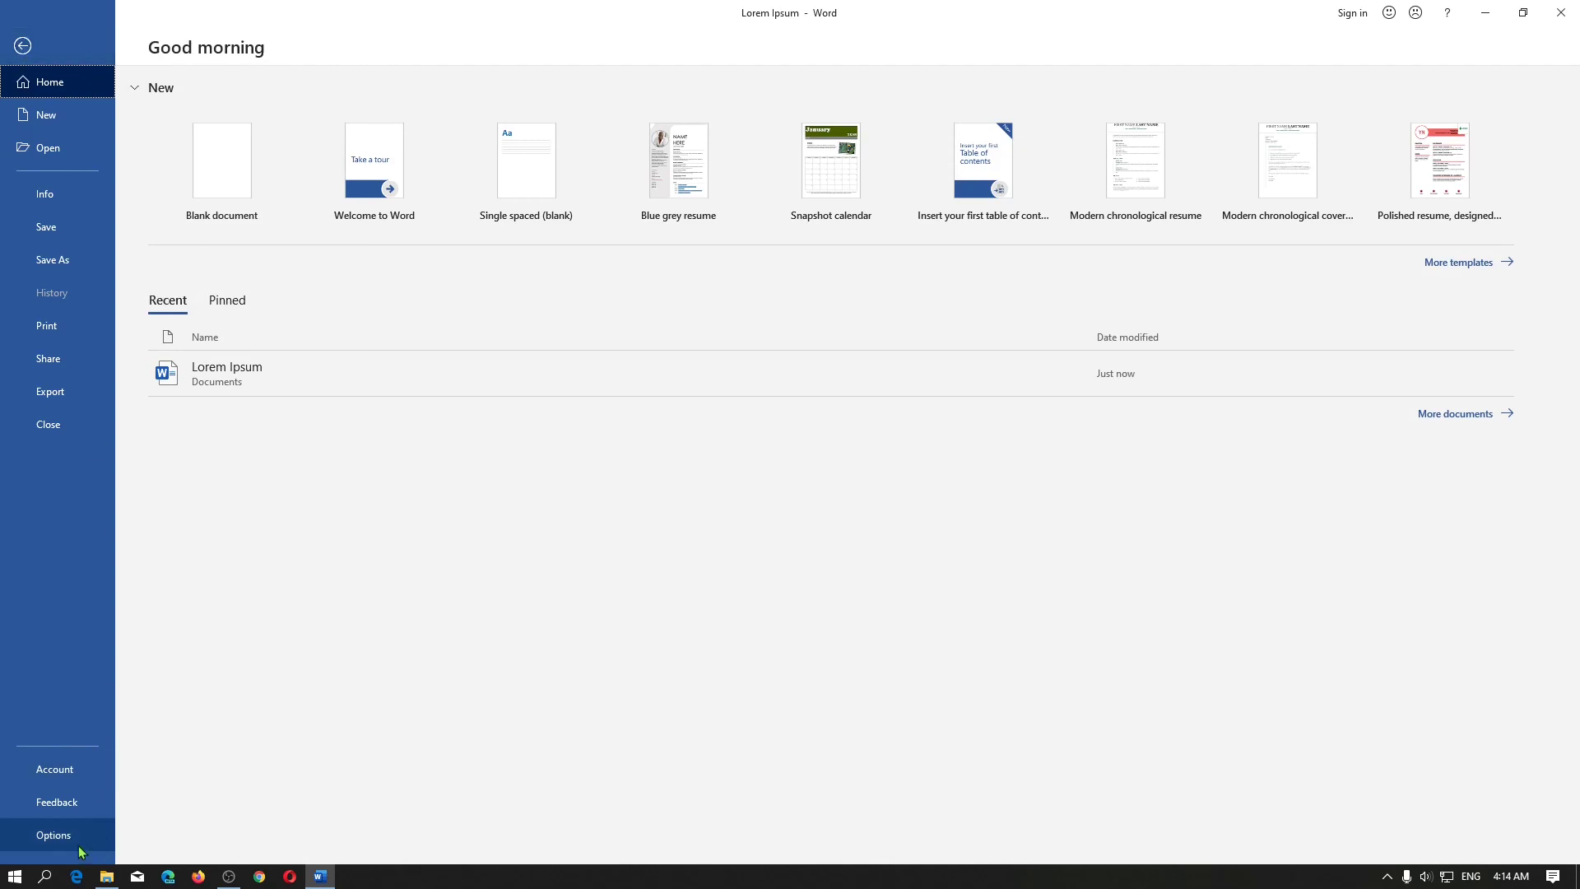
click(79, 845)
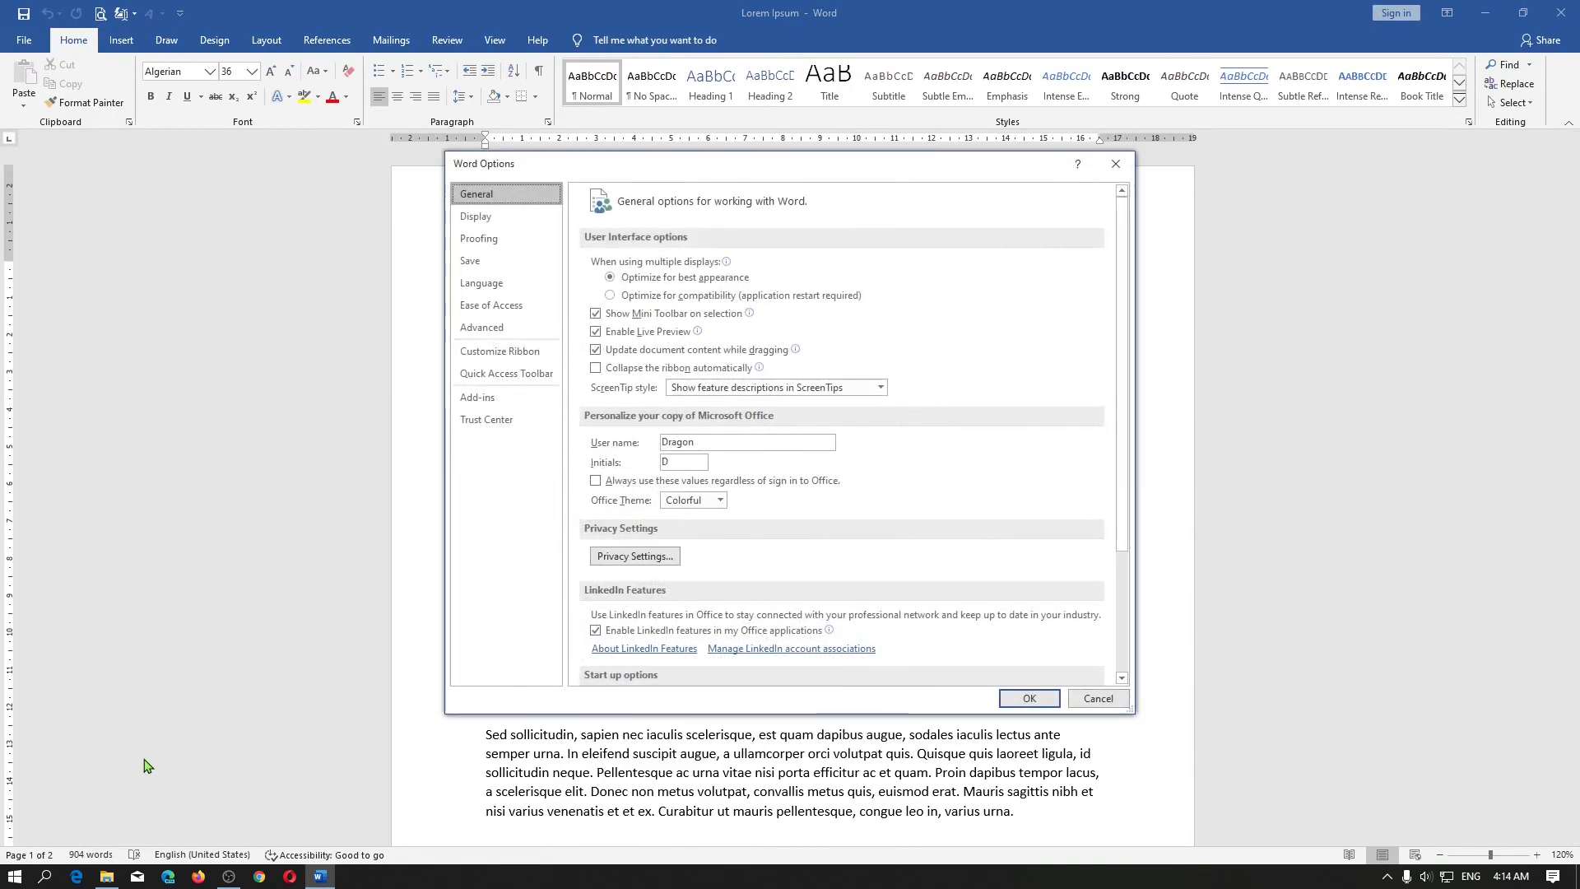
click(485, 284)
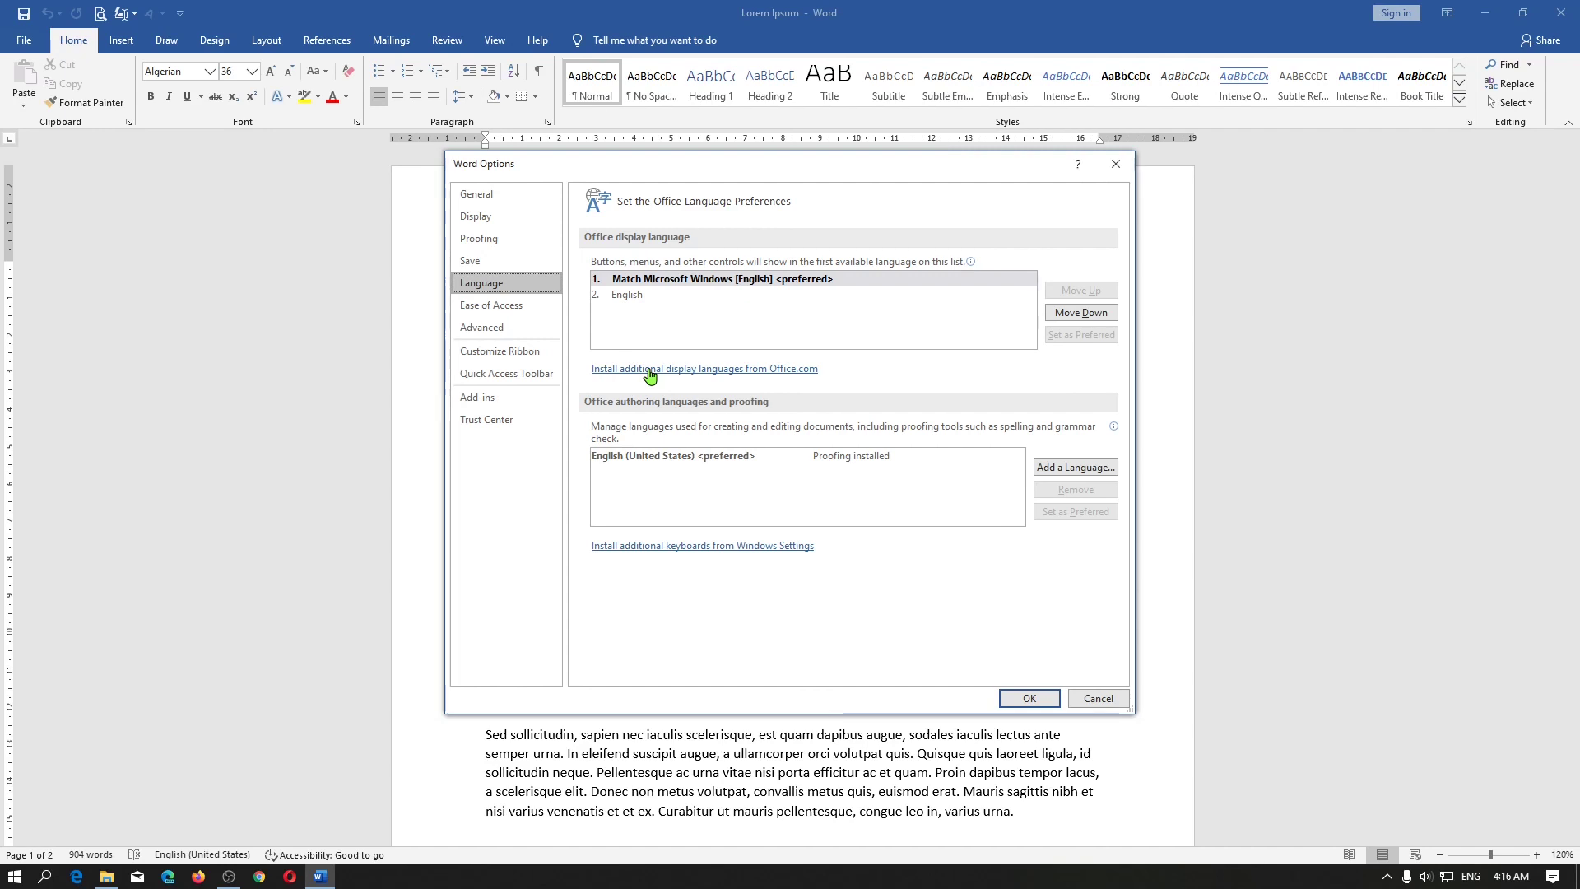
Pick Indonesian from the additional display languages on Office.com and install it
click(649, 369)
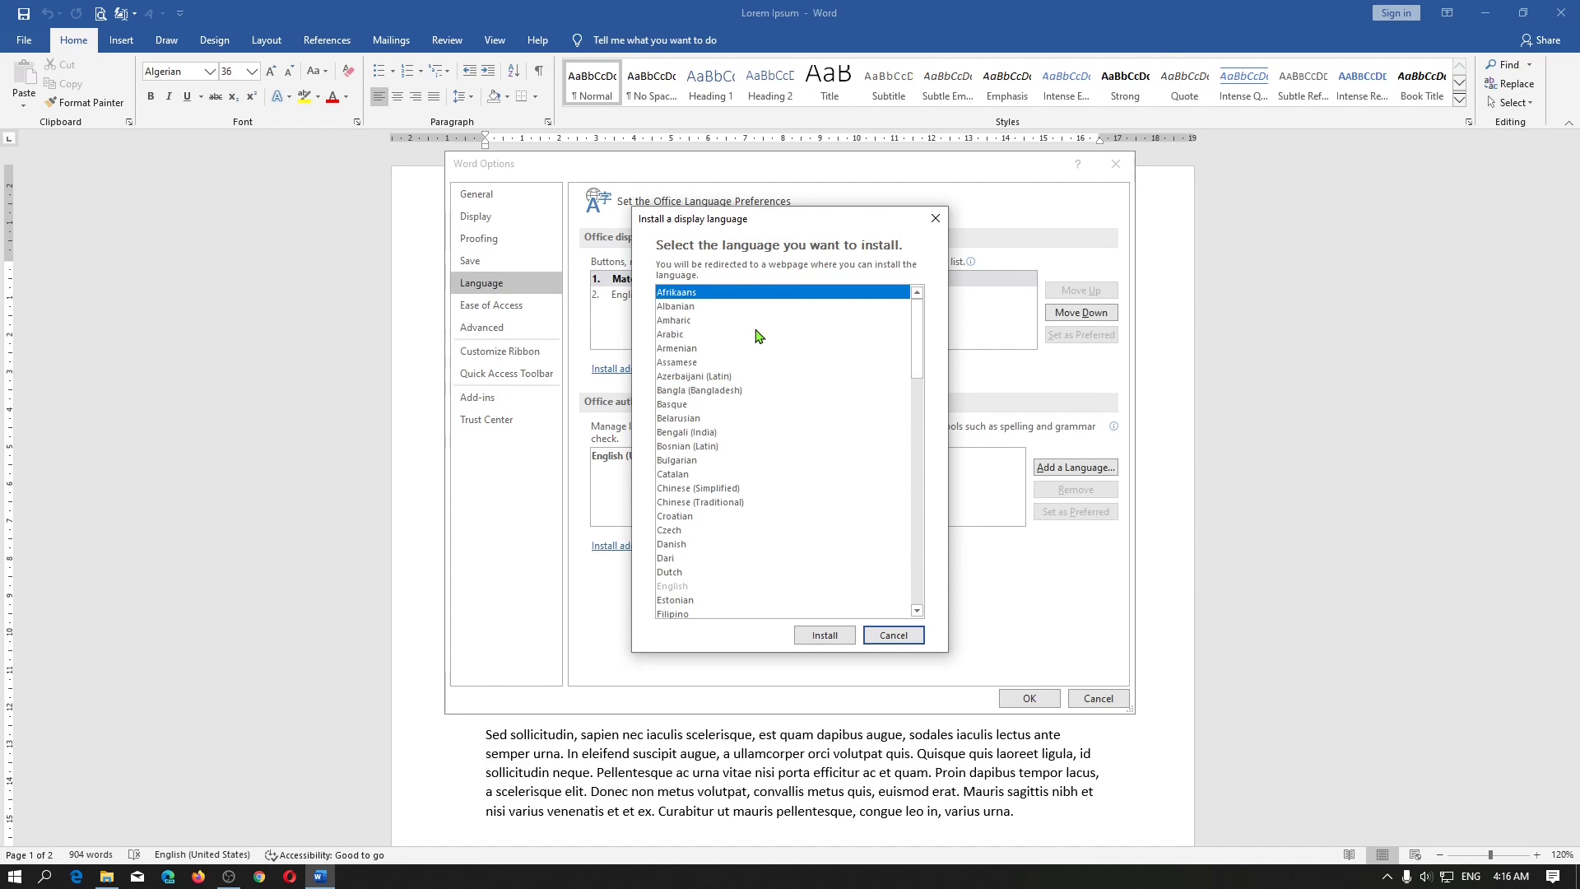
scroll(757, 335, down, 2)
scroll(756, 334, down, 2)
scroll(757, 335, down, 2)
scroll(757, 335, down, 1)
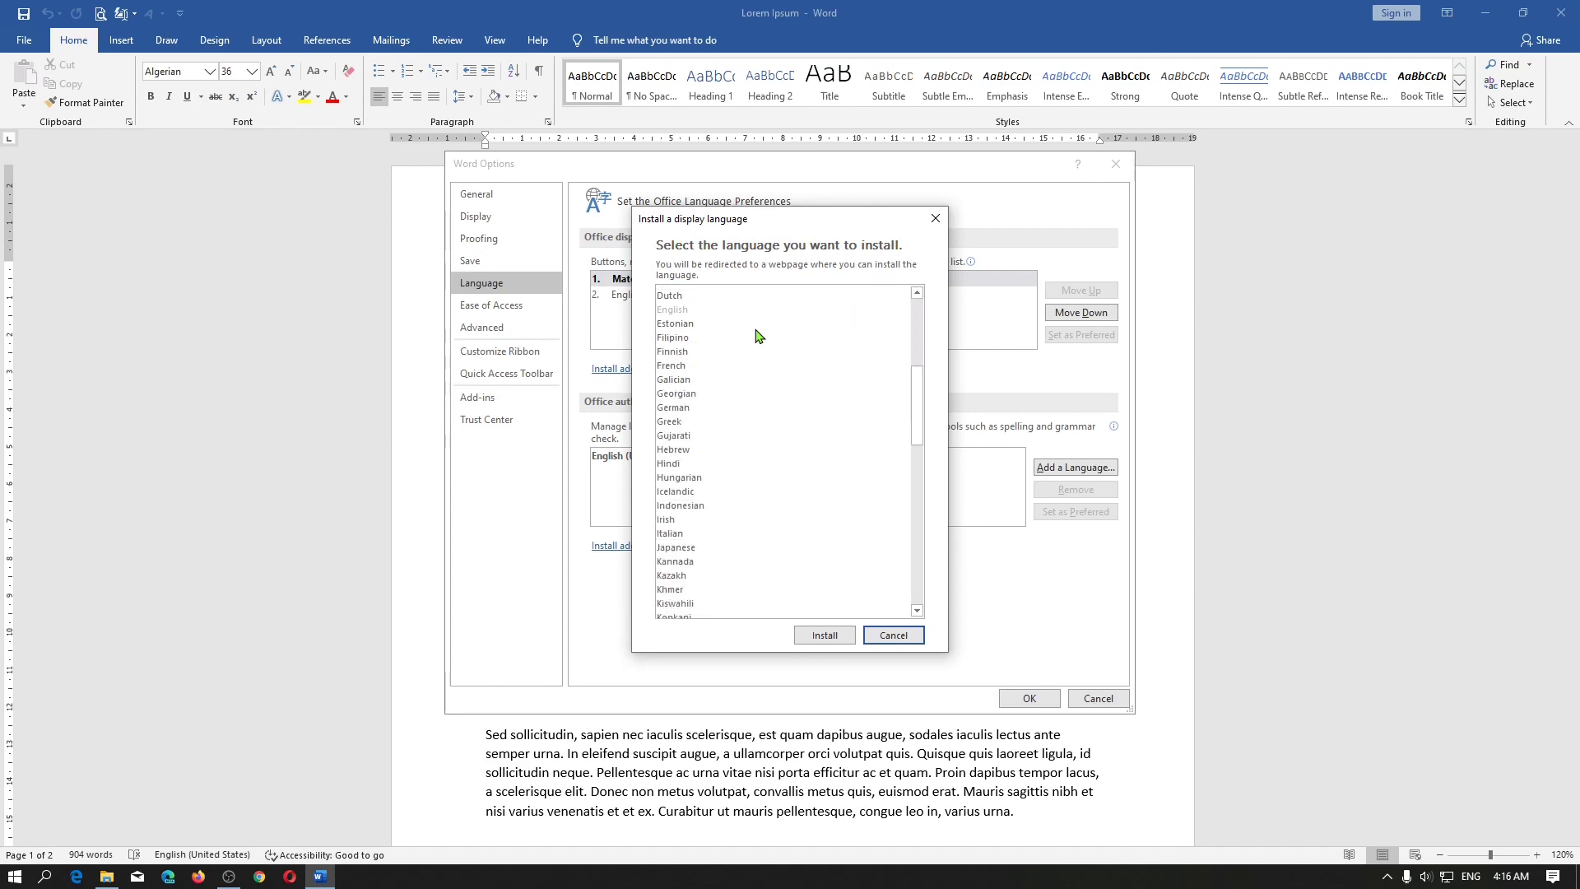
click(708, 506)
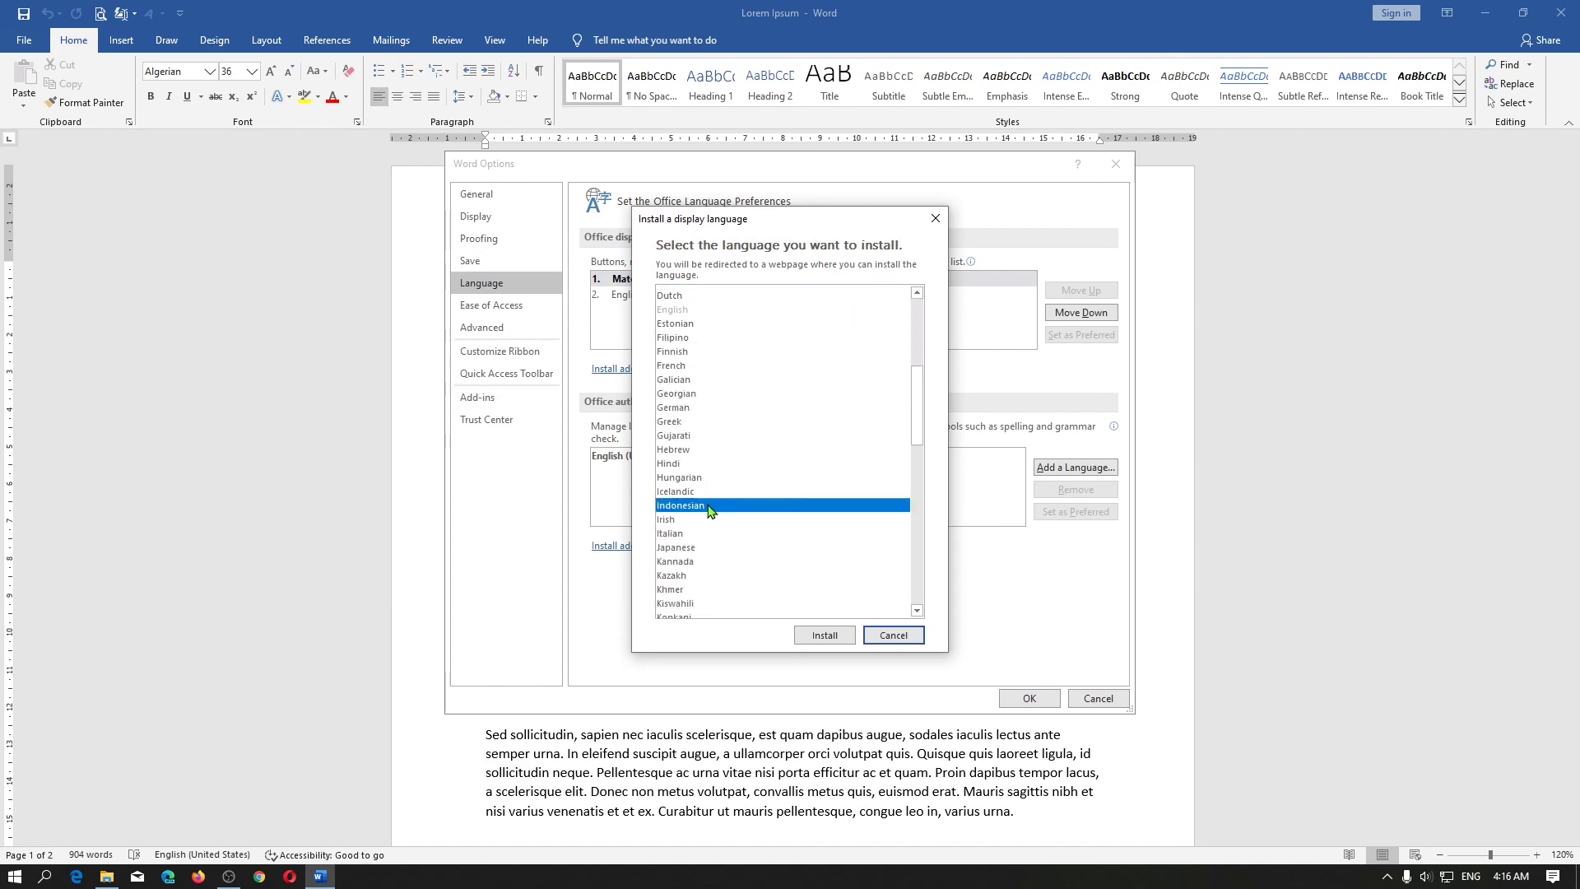
click(817, 638)
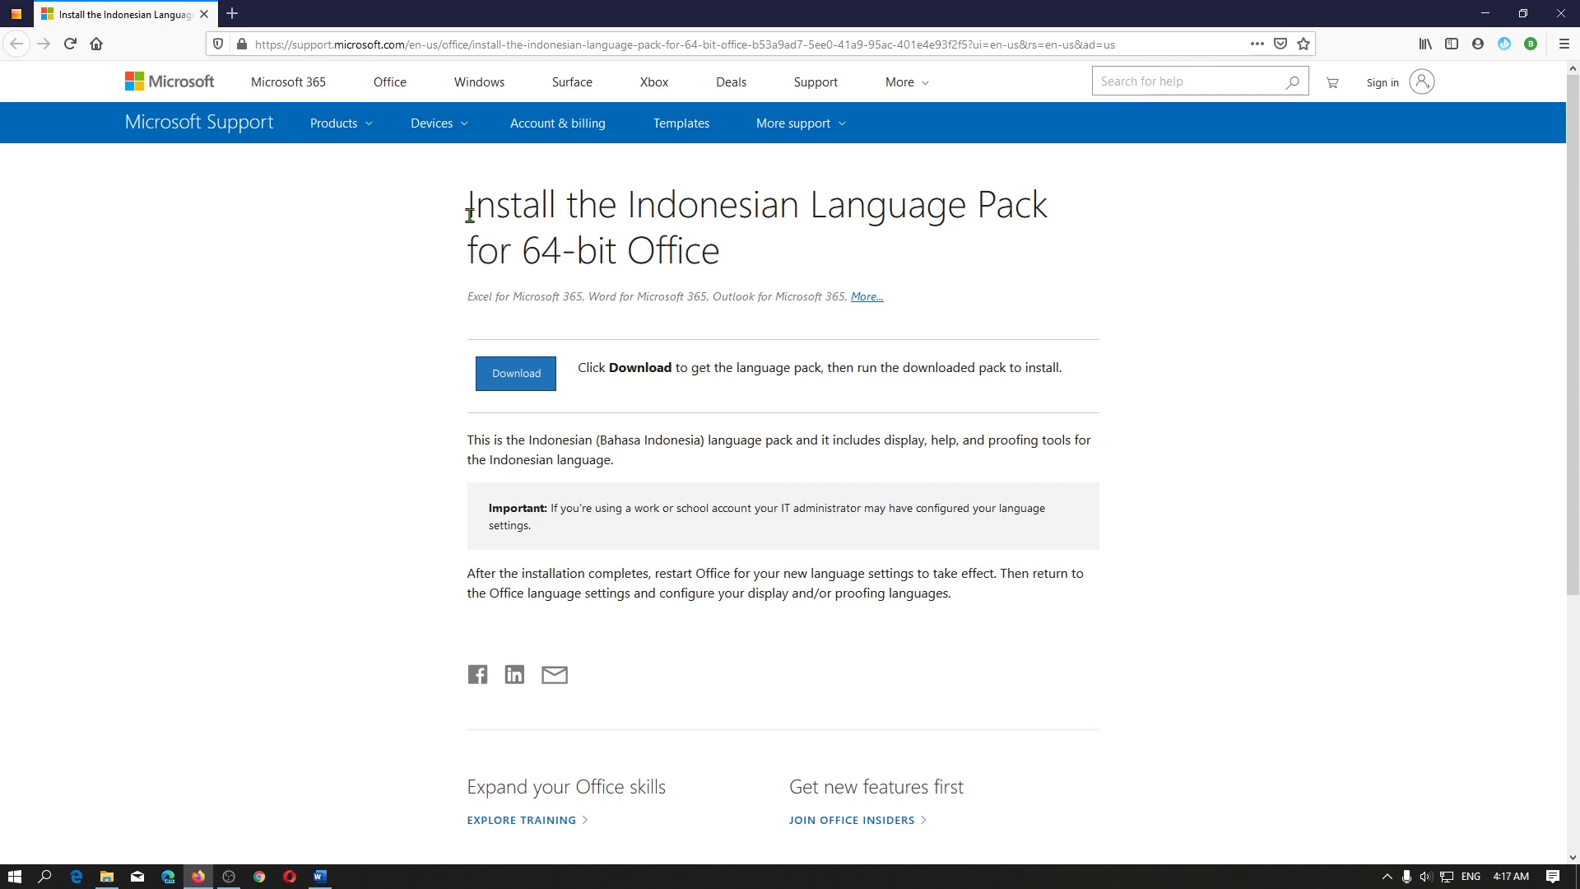
Highlight the 64-bit Indonesian Language Pack title and the supported products line
drag(469, 215, 690, 224)
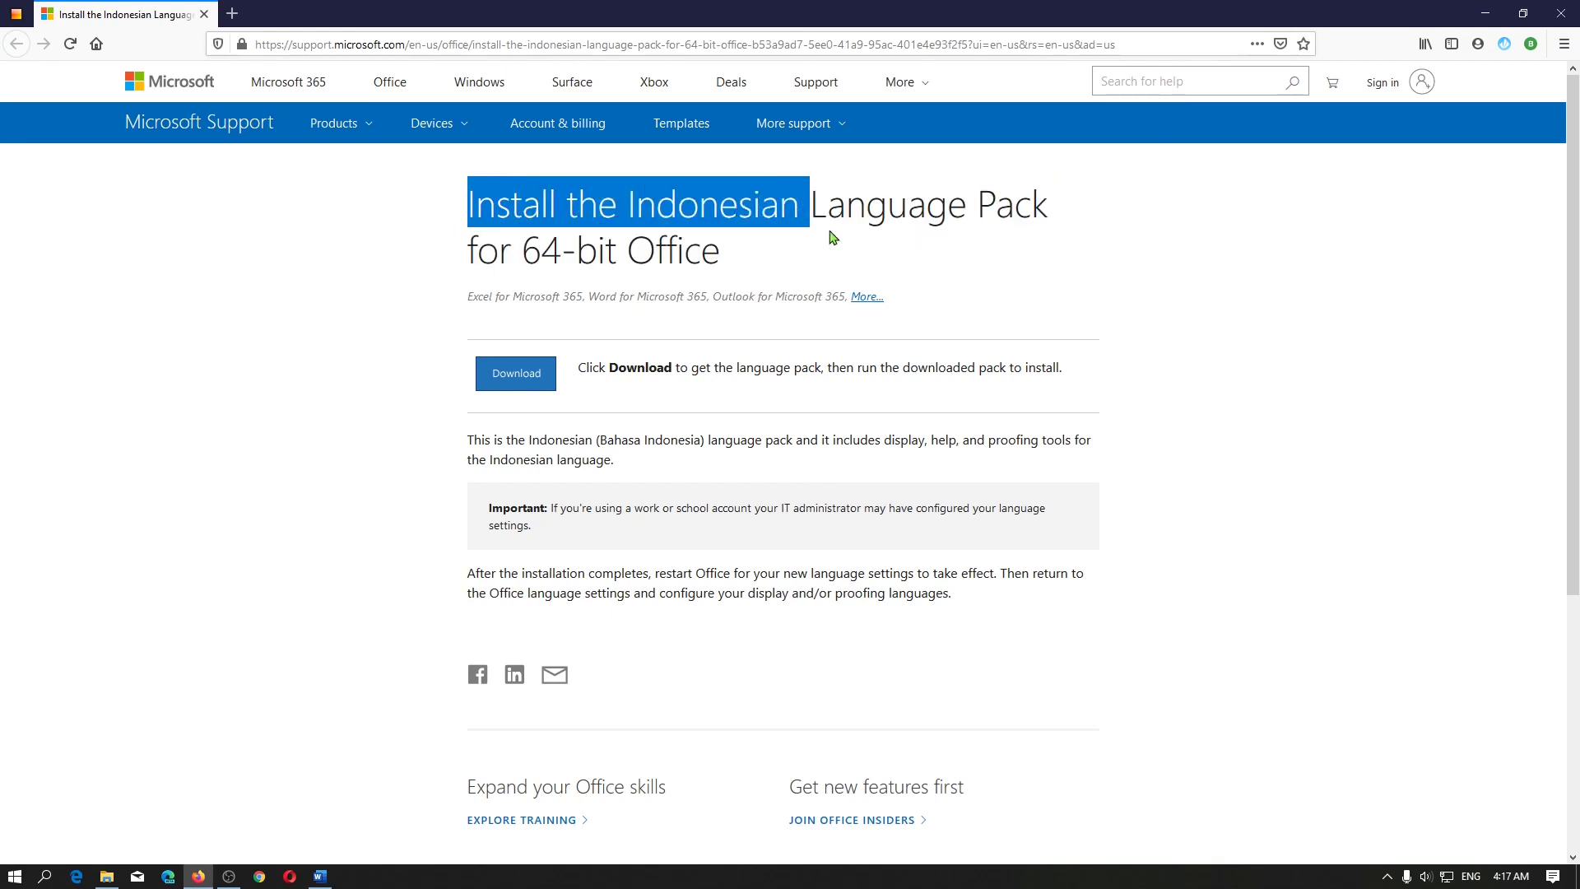
mouse_move(690, 223)
mouse_down()
mouse_move(534, 234)
mouse_move(697, 258)
mouse_up()
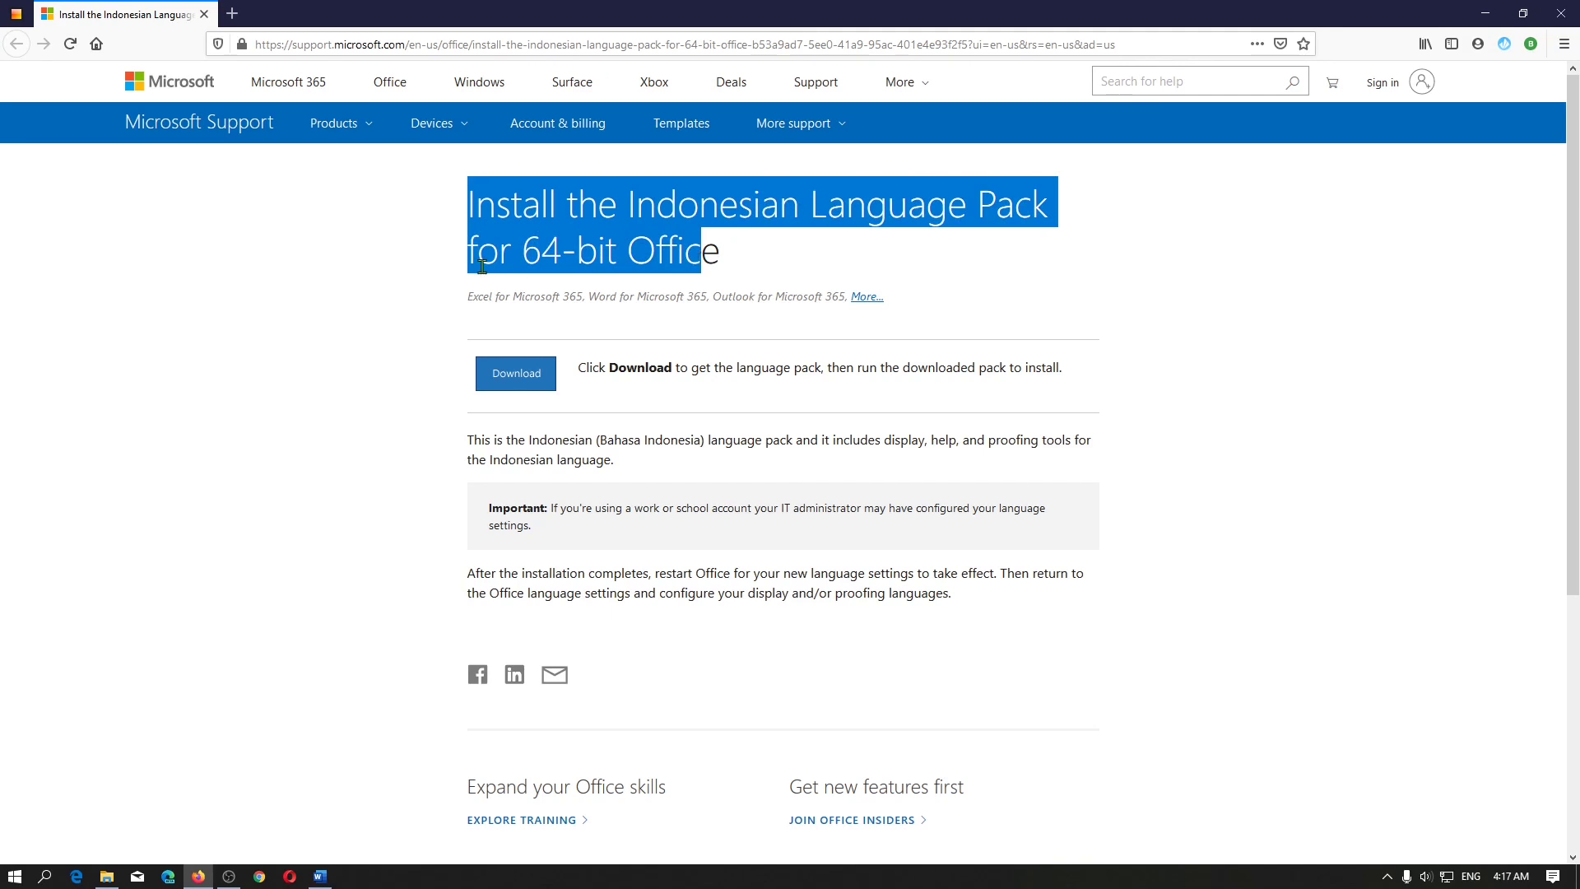
drag(522, 251, 668, 253)
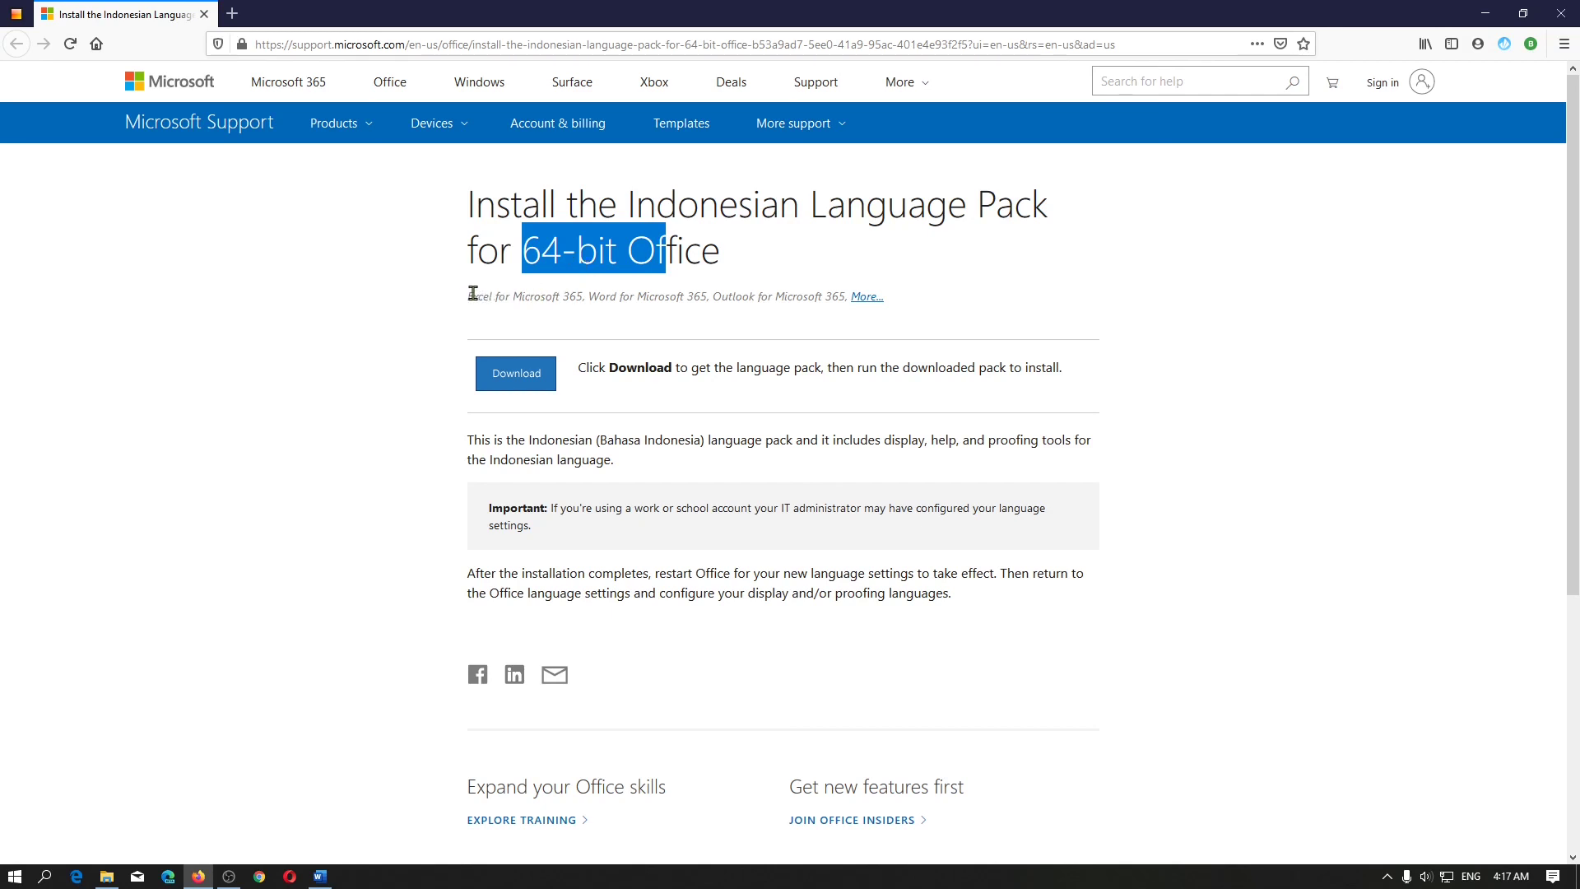
drag(469, 296, 819, 304)
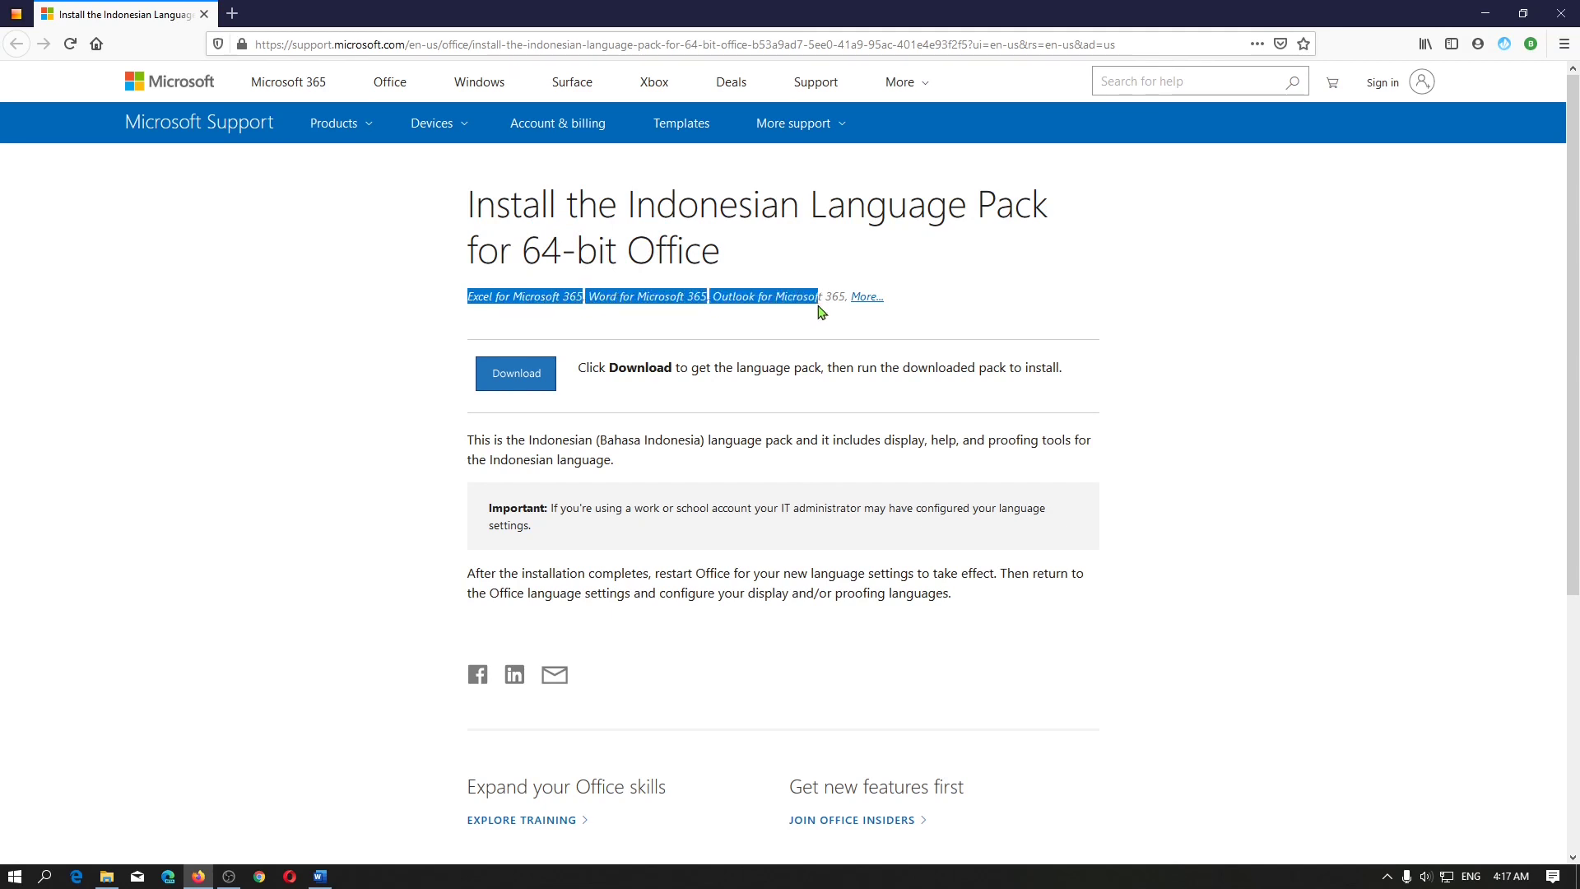
Expand the full supported products list, highlighting Word, PowerPoint and the 2019 version
click(879, 304)
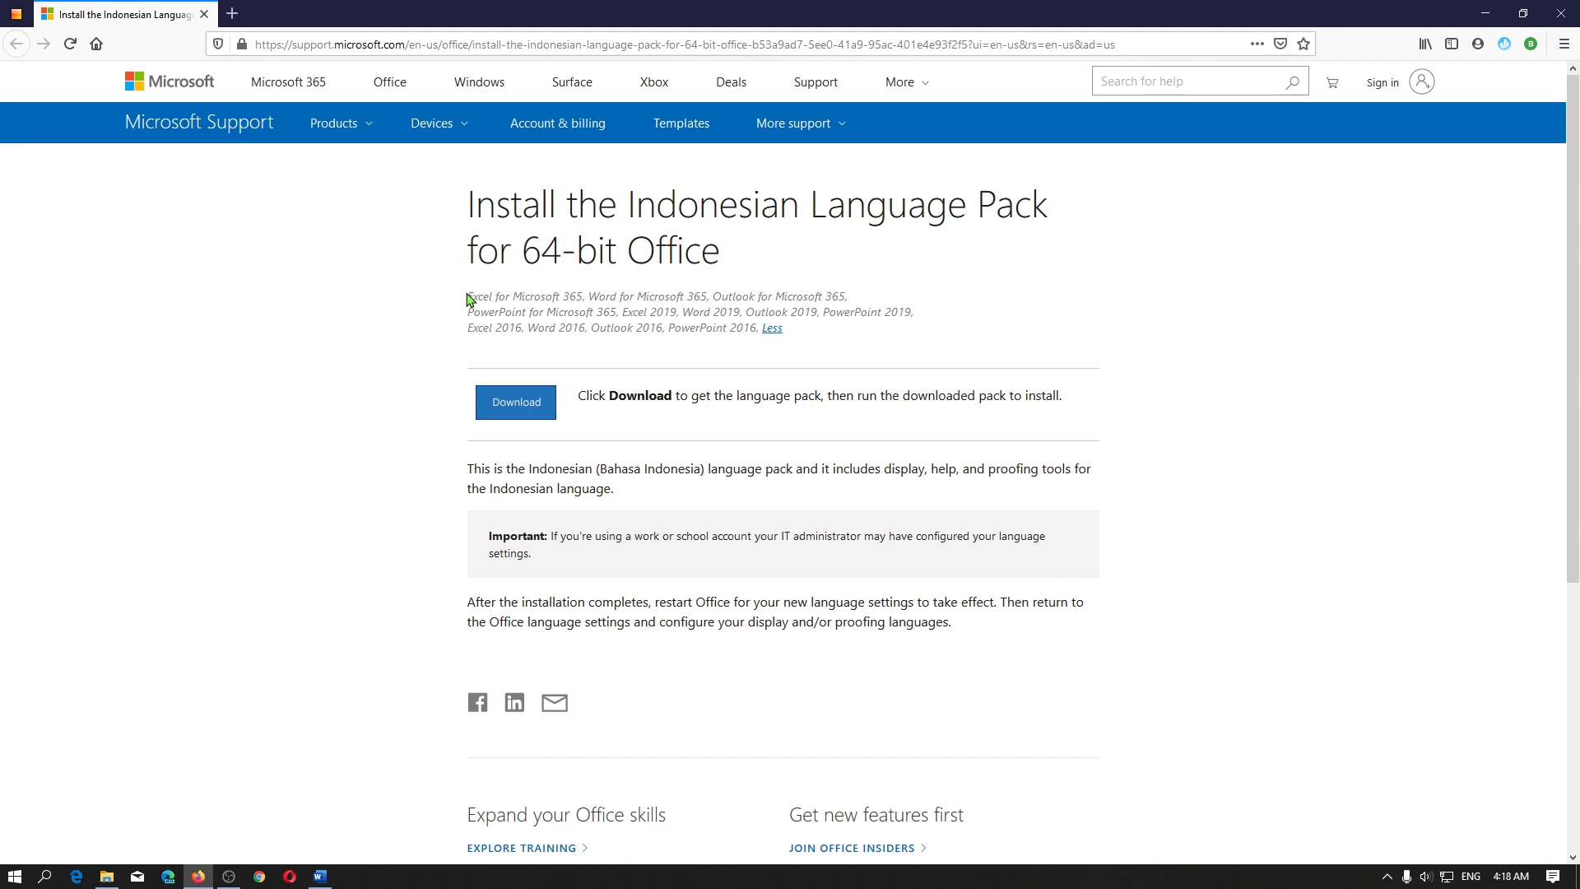
drag(466, 298, 623, 298)
drag(725, 299, 750, 299)
drag(489, 312, 507, 312)
click(559, 298)
mouse_move(657, 313)
mouse_down()
mouse_move(679, 314)
mouse_move(656, 331)
mouse_up()
Download the Indonesian language pack installer and save it to disk
click(495, 412)
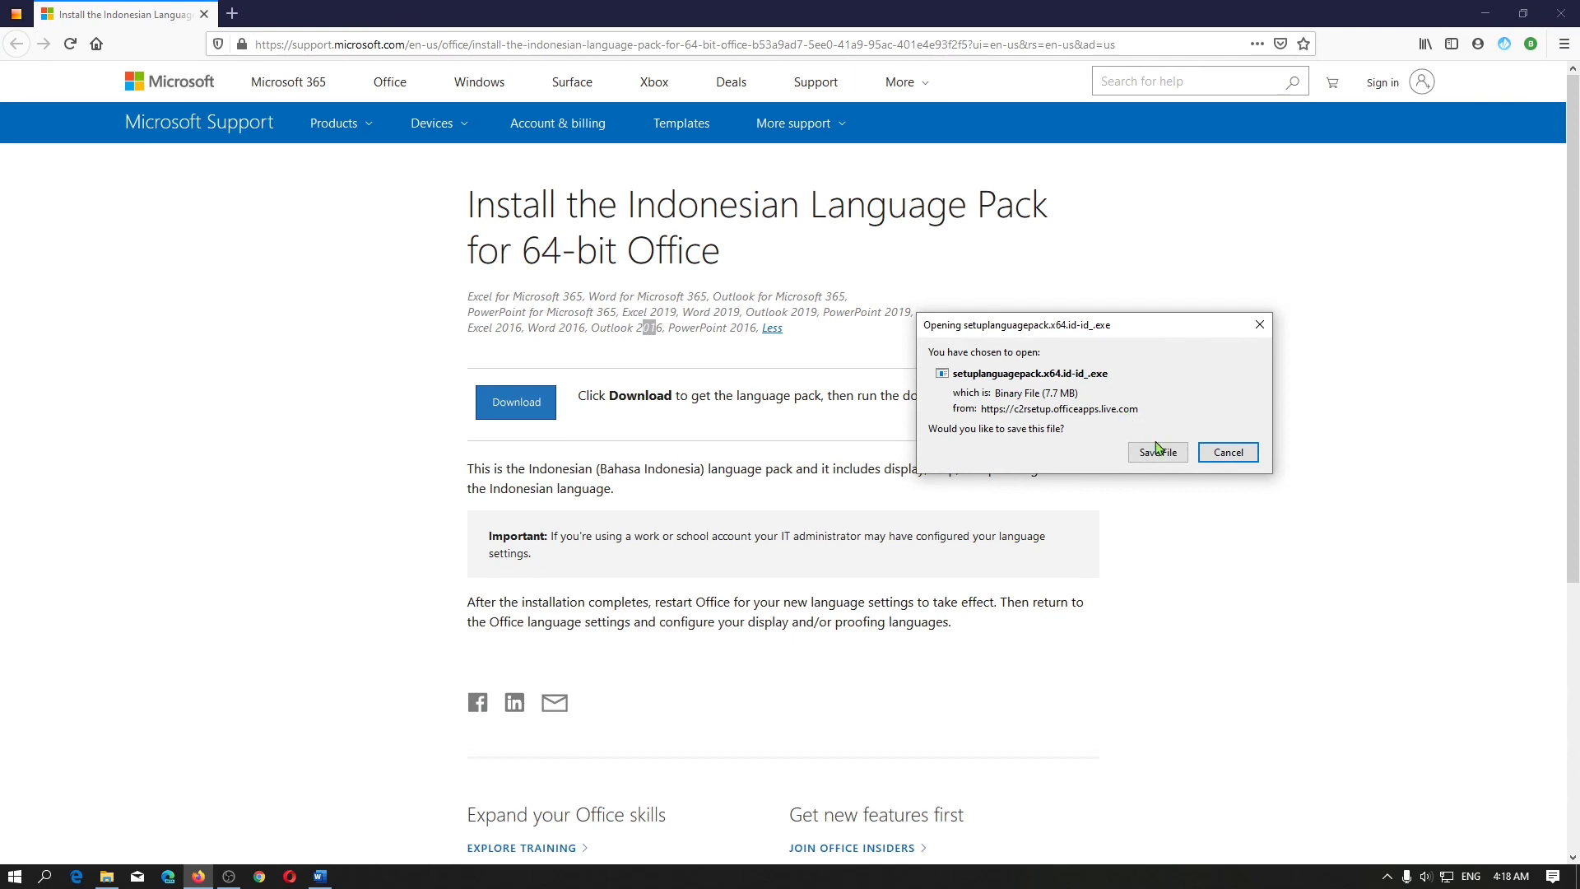
click(1160, 454)
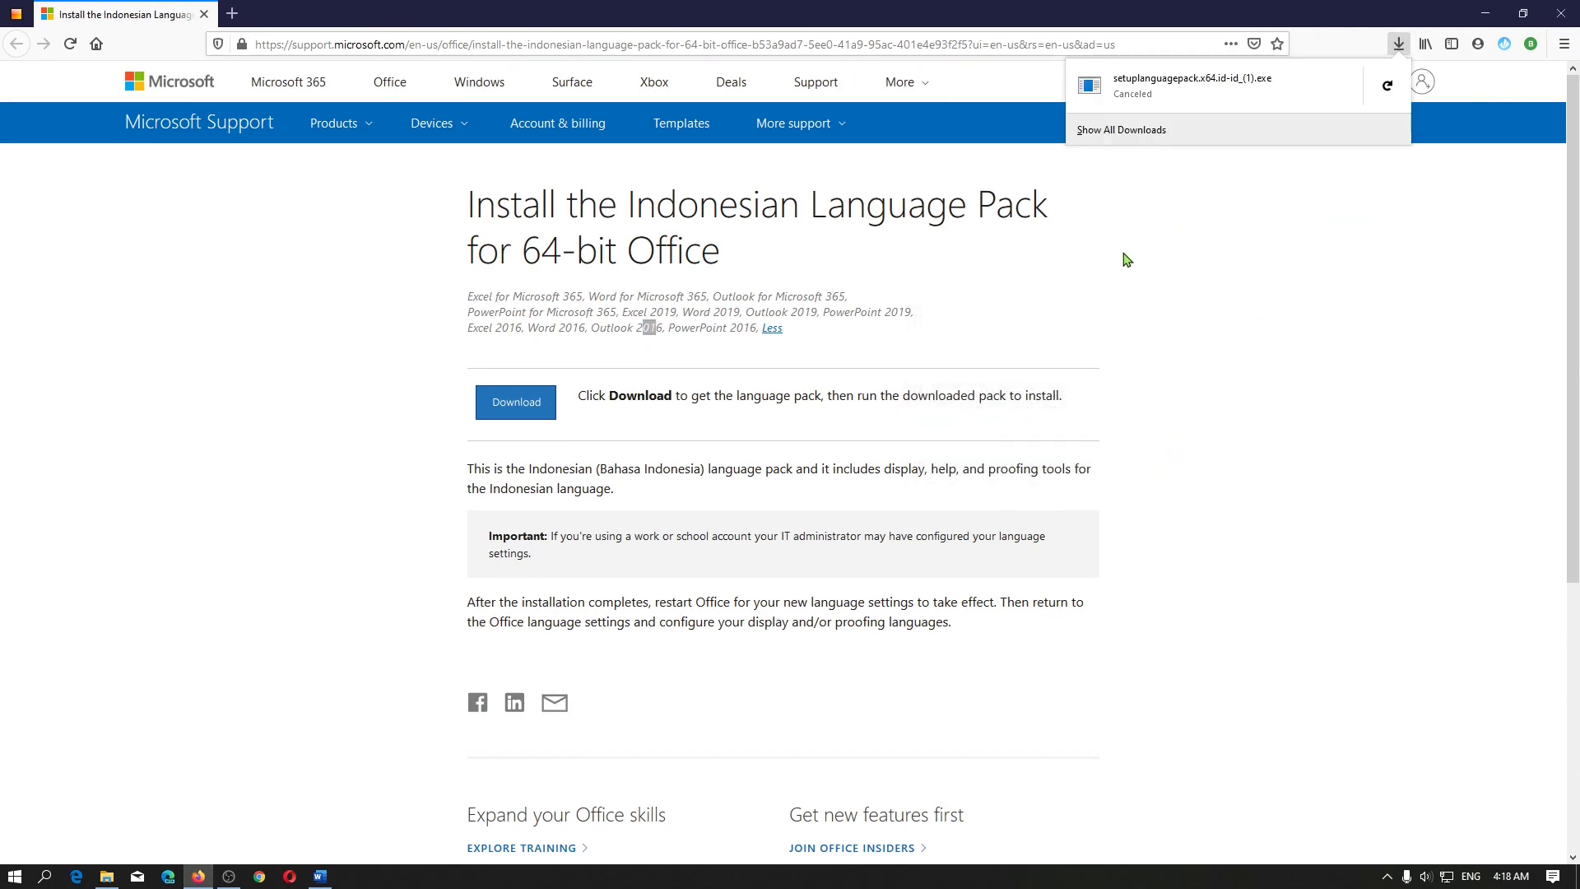
click(458, 477)
Highlight the pack description and the after-installation instruction to return to language settings
drag(458, 477, 1031, 467)
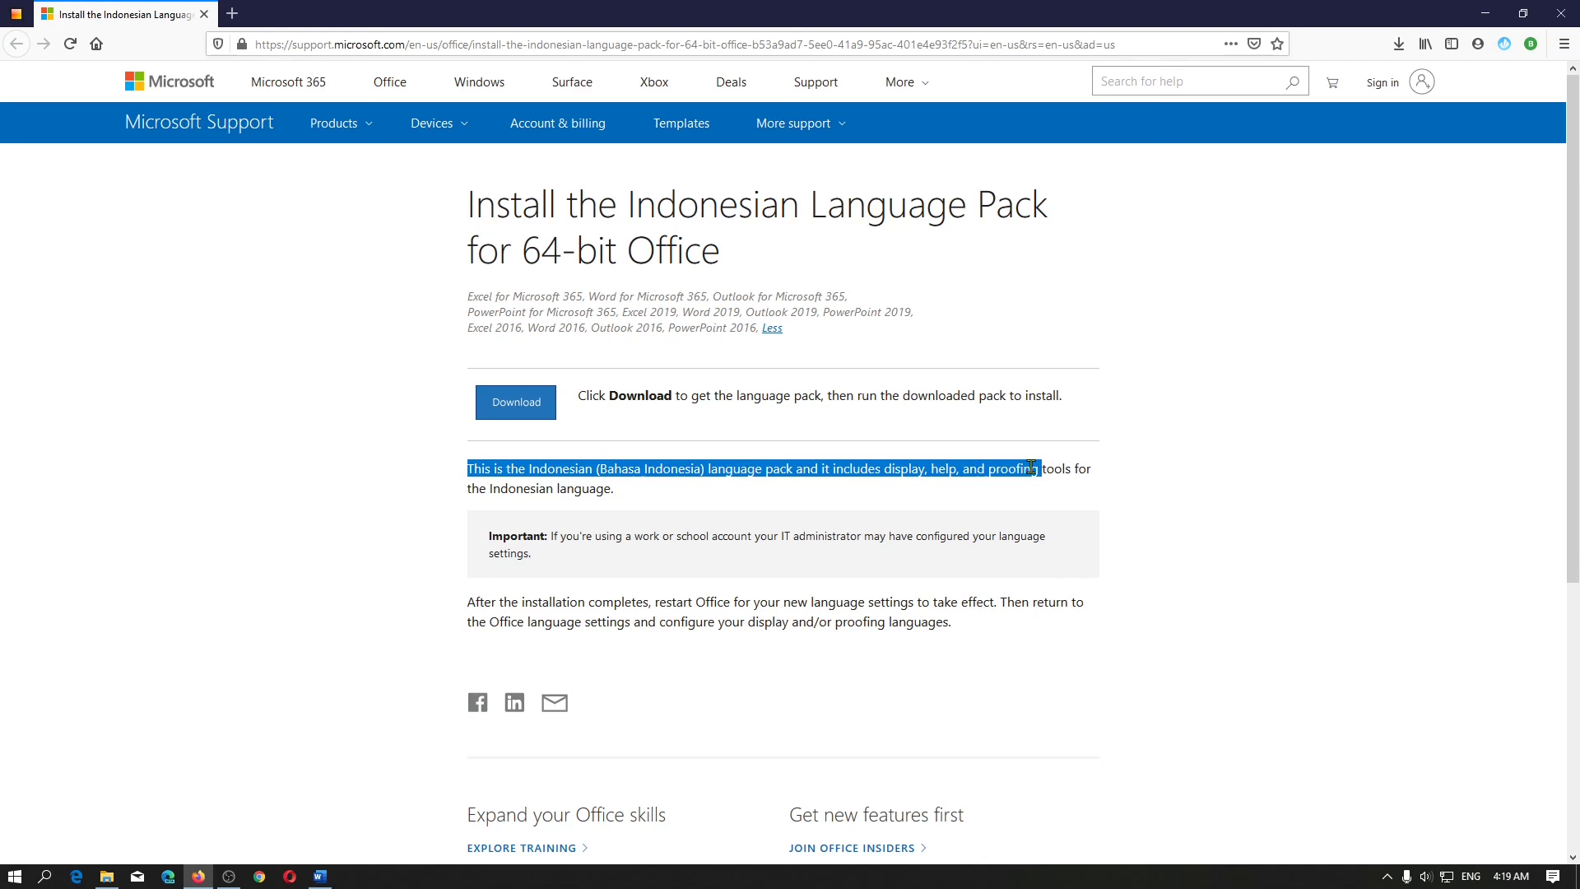
drag(1031, 468, 1043, 467)
drag(466, 488, 611, 494)
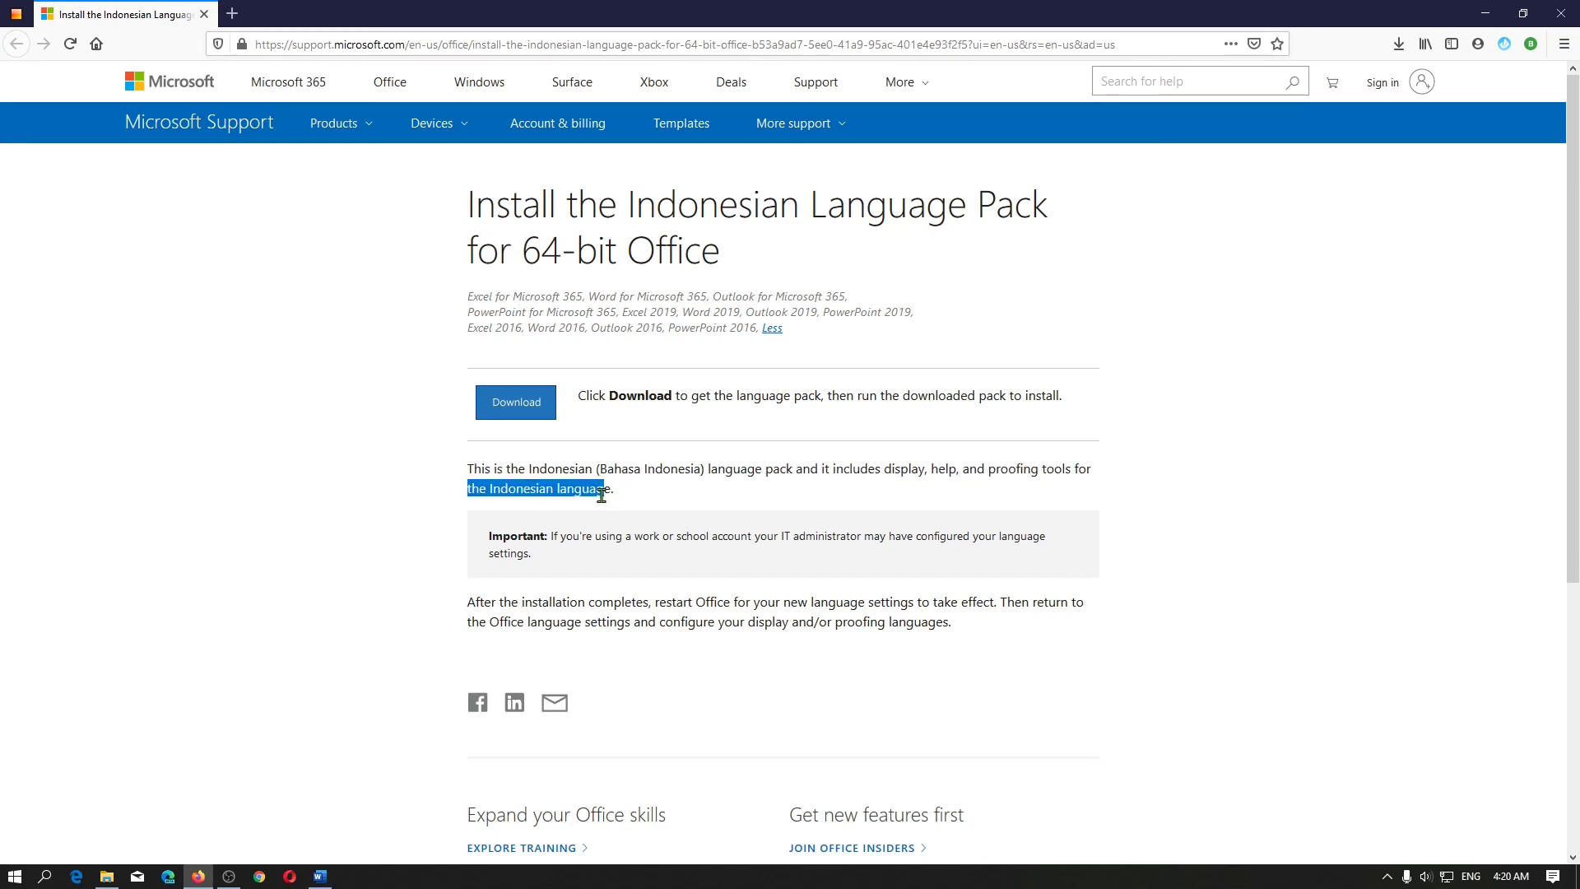
drag(460, 607, 854, 603)
click(1008, 601)
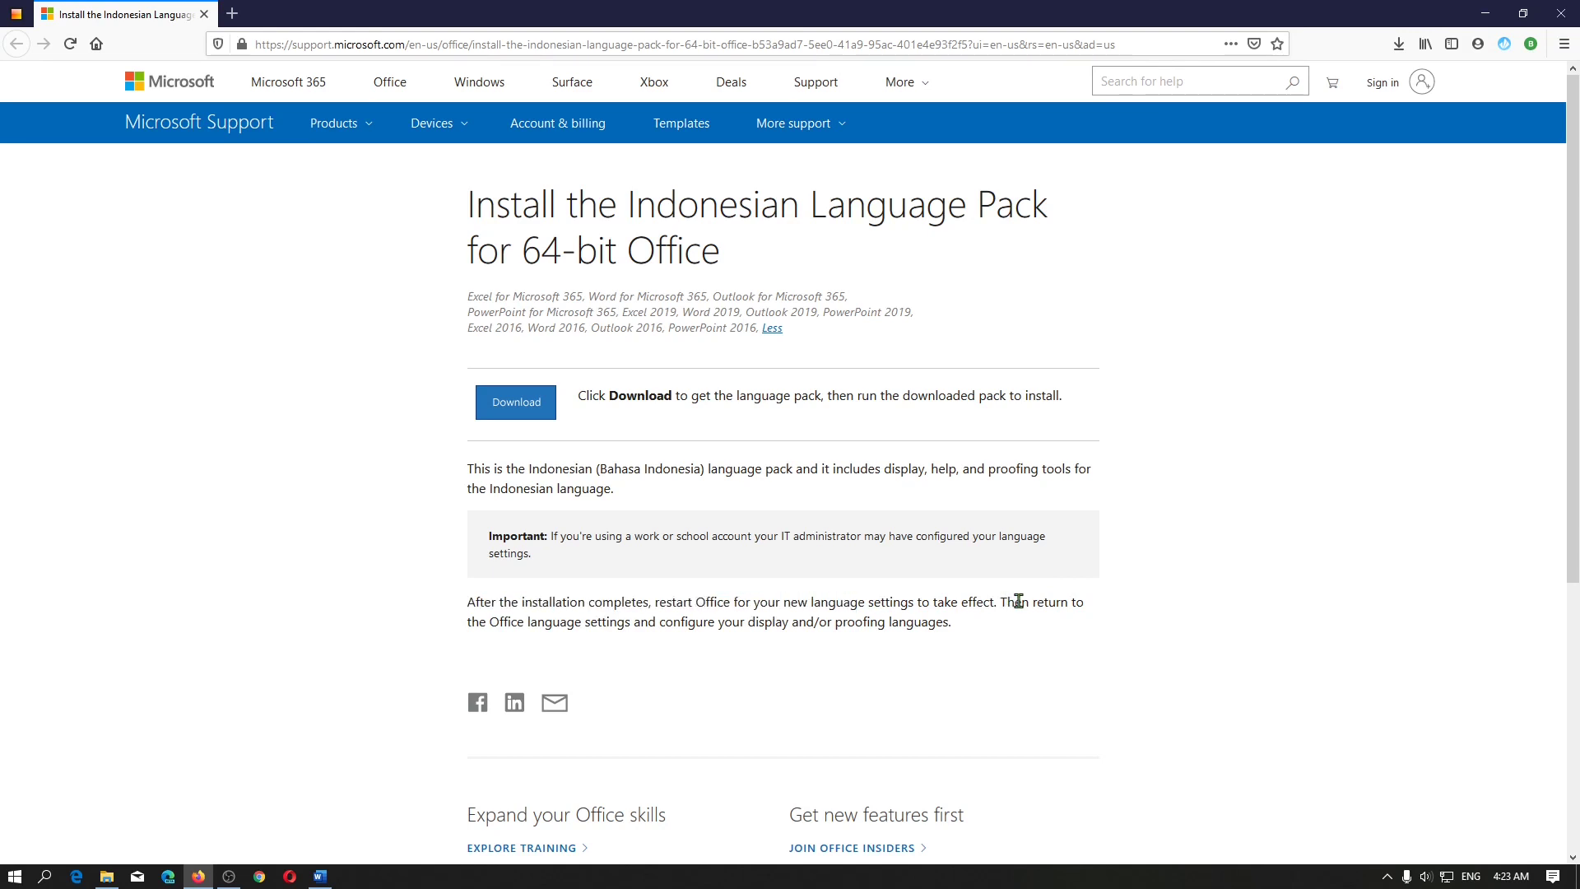
mouse_move(1005, 602)
mouse_down()
mouse_move(807, 623)
mouse_move(517, 623)
mouse_move(870, 631)
mouse_up()
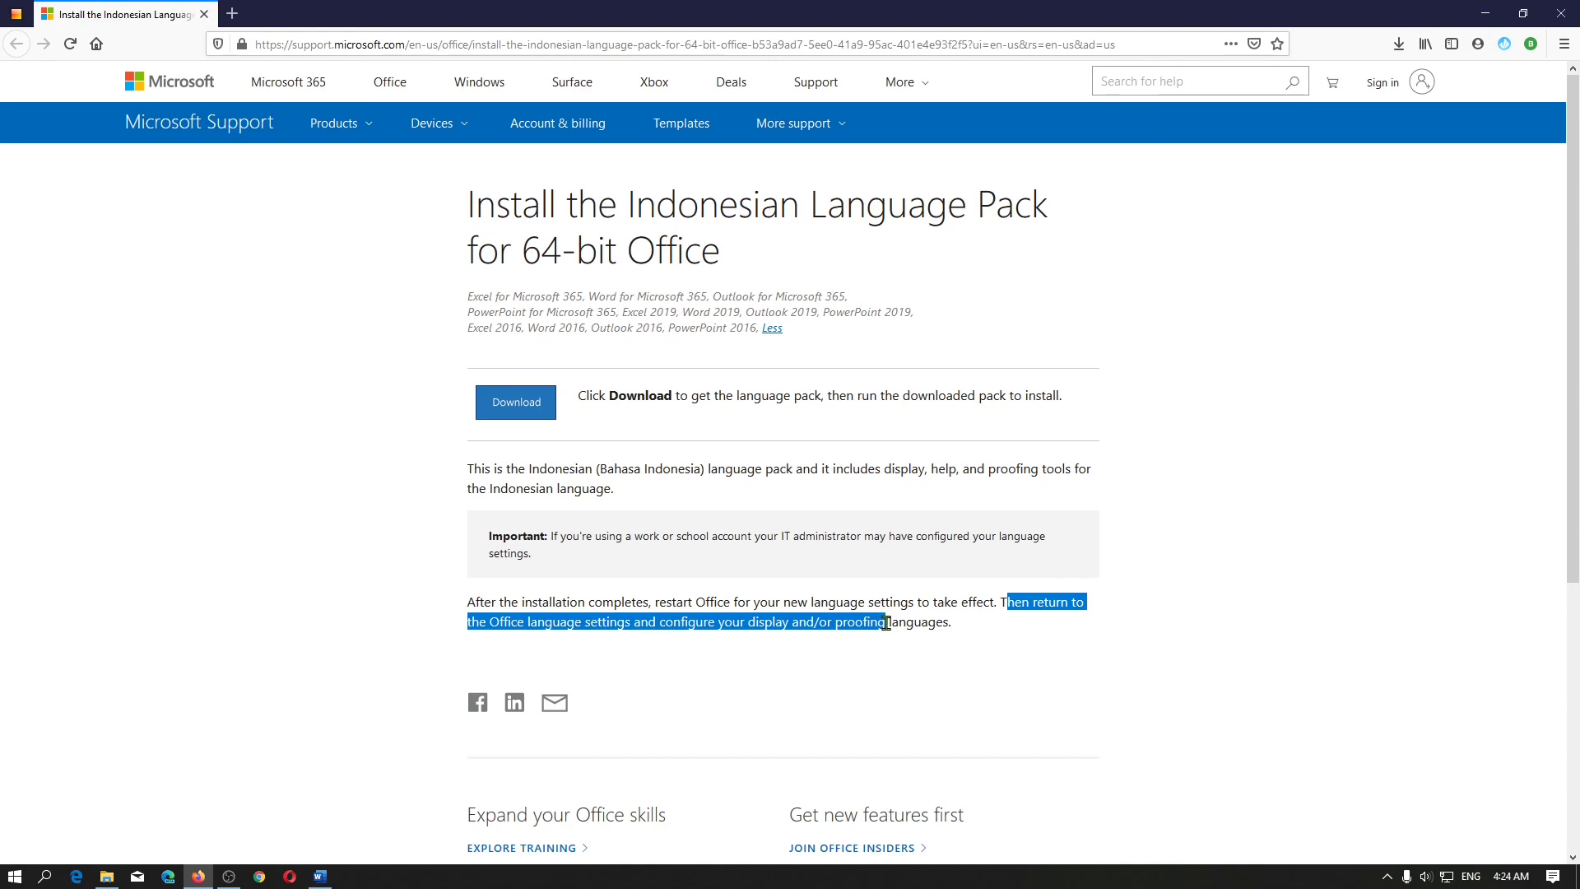
Run setuplanguagepack.x64.id-id_ from Downloads and allow it to make changes
click(107, 874)
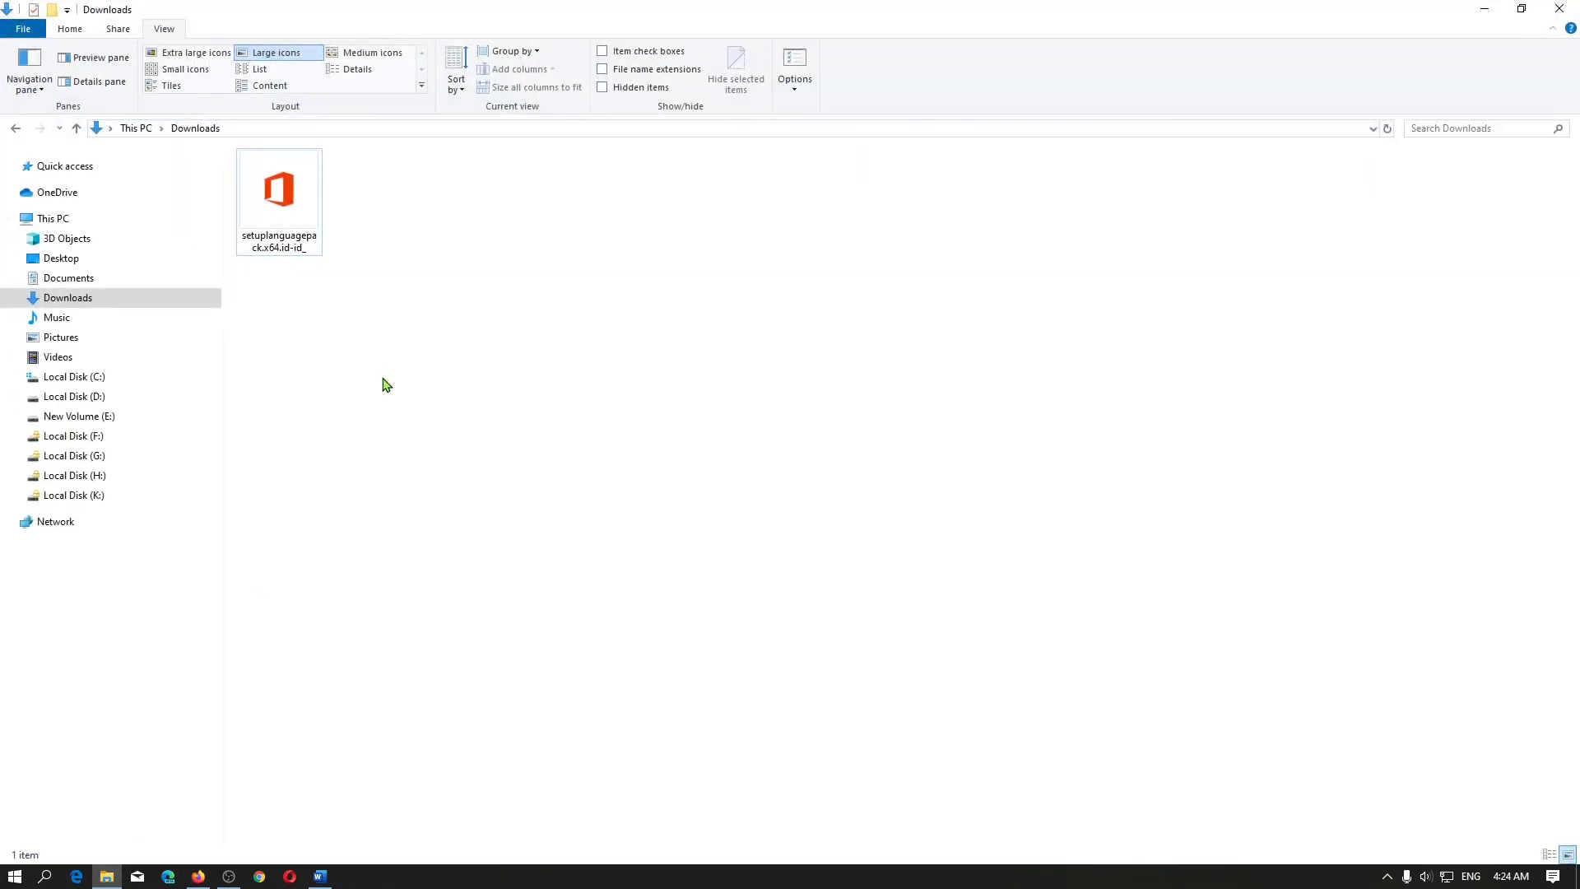
double_click(281, 203)
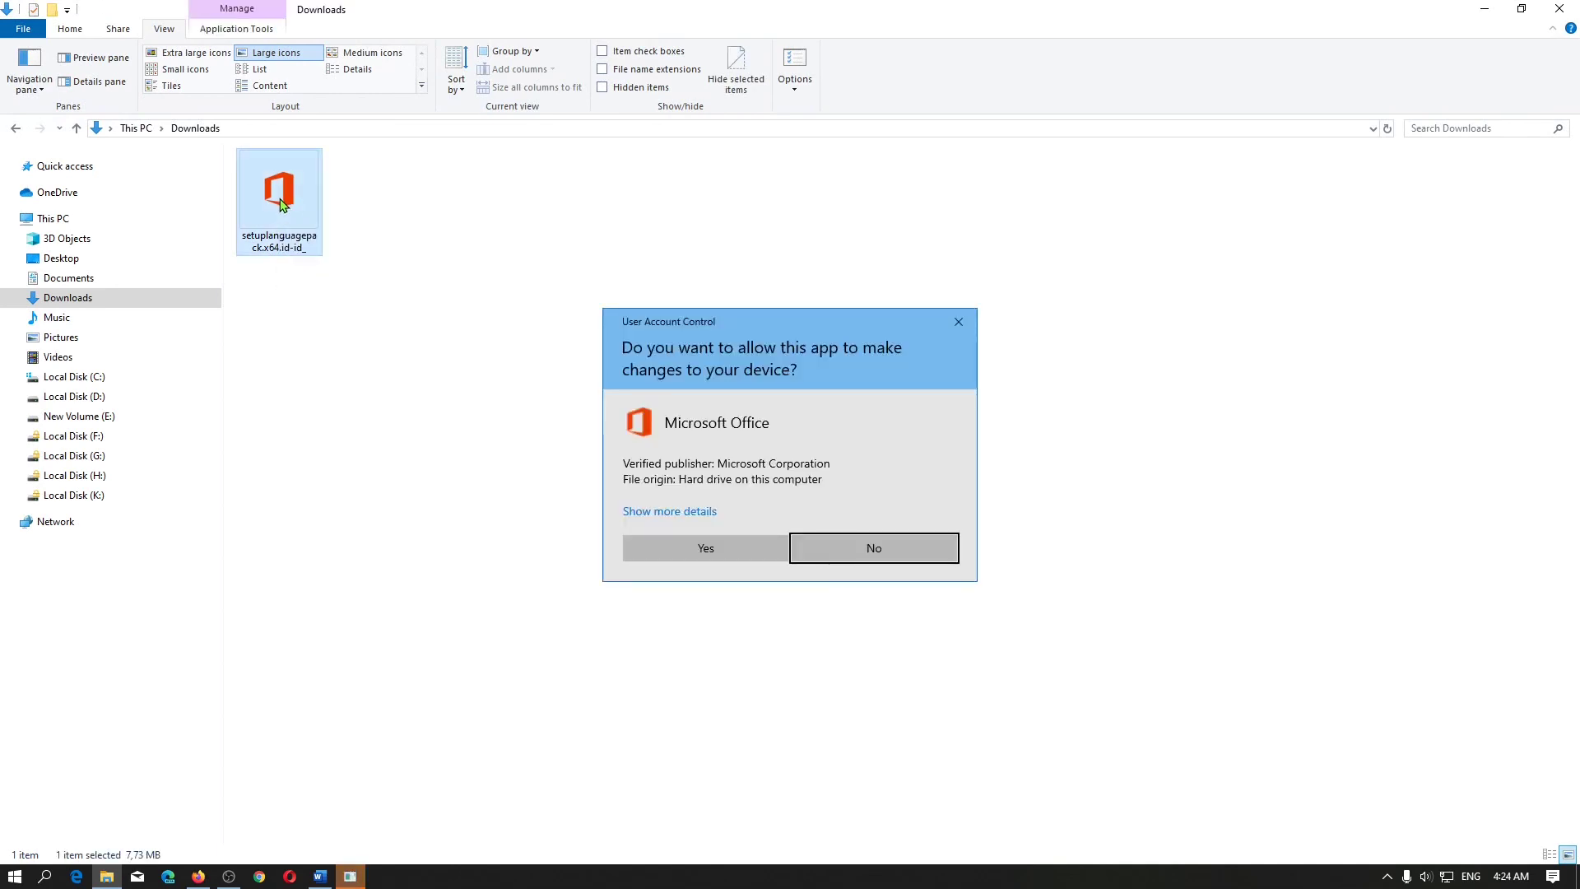
click(727, 543)
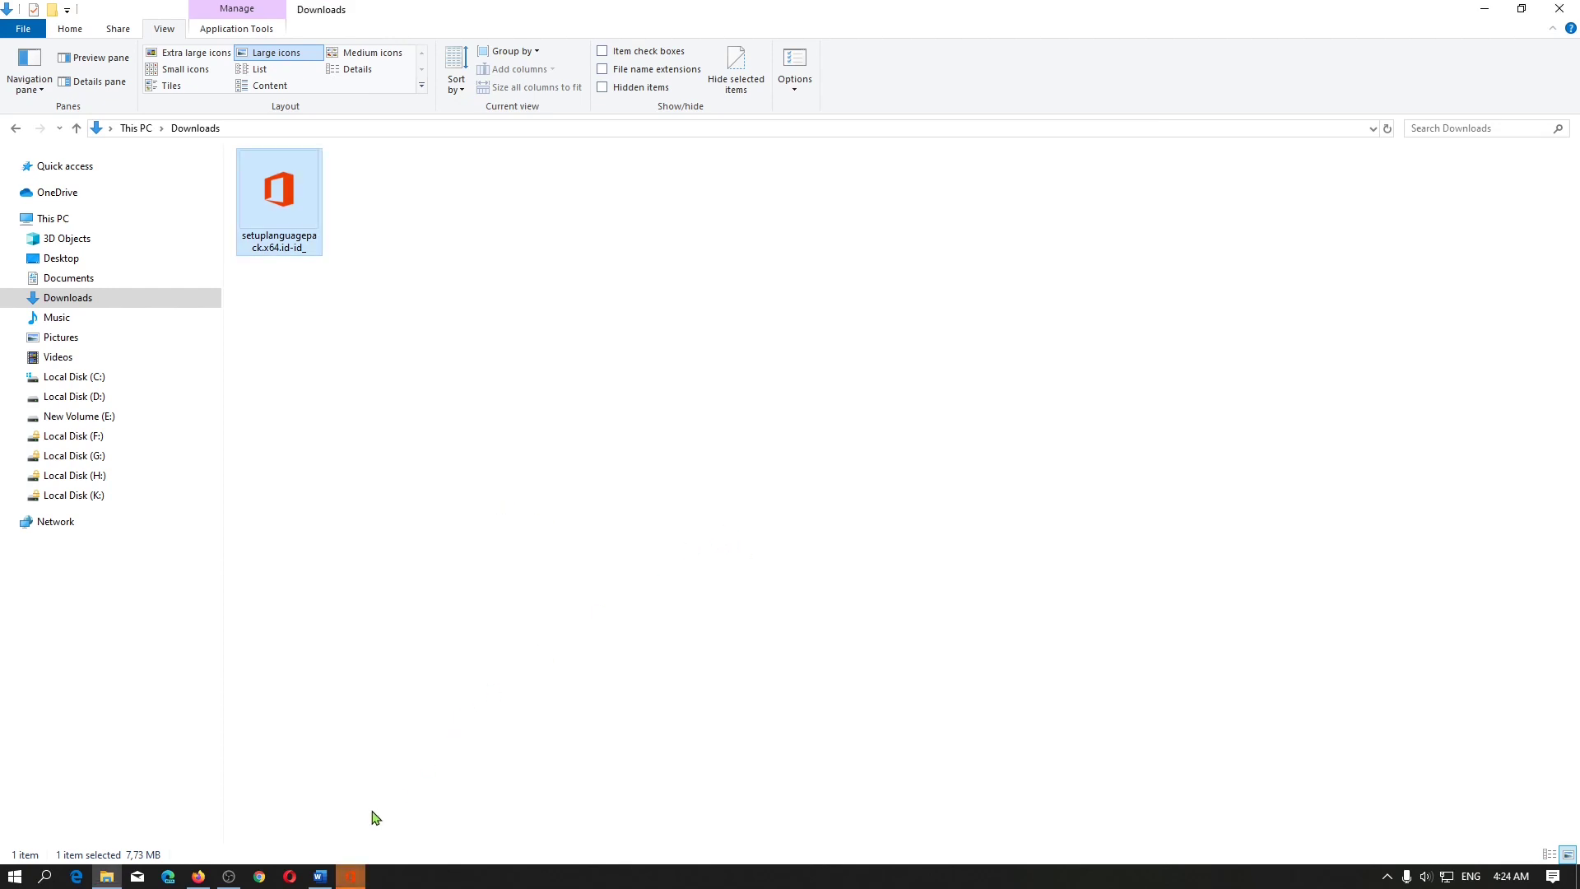
Close Word Options, quit Word with Alt+F4, and bring up the Start menu
click(320, 875)
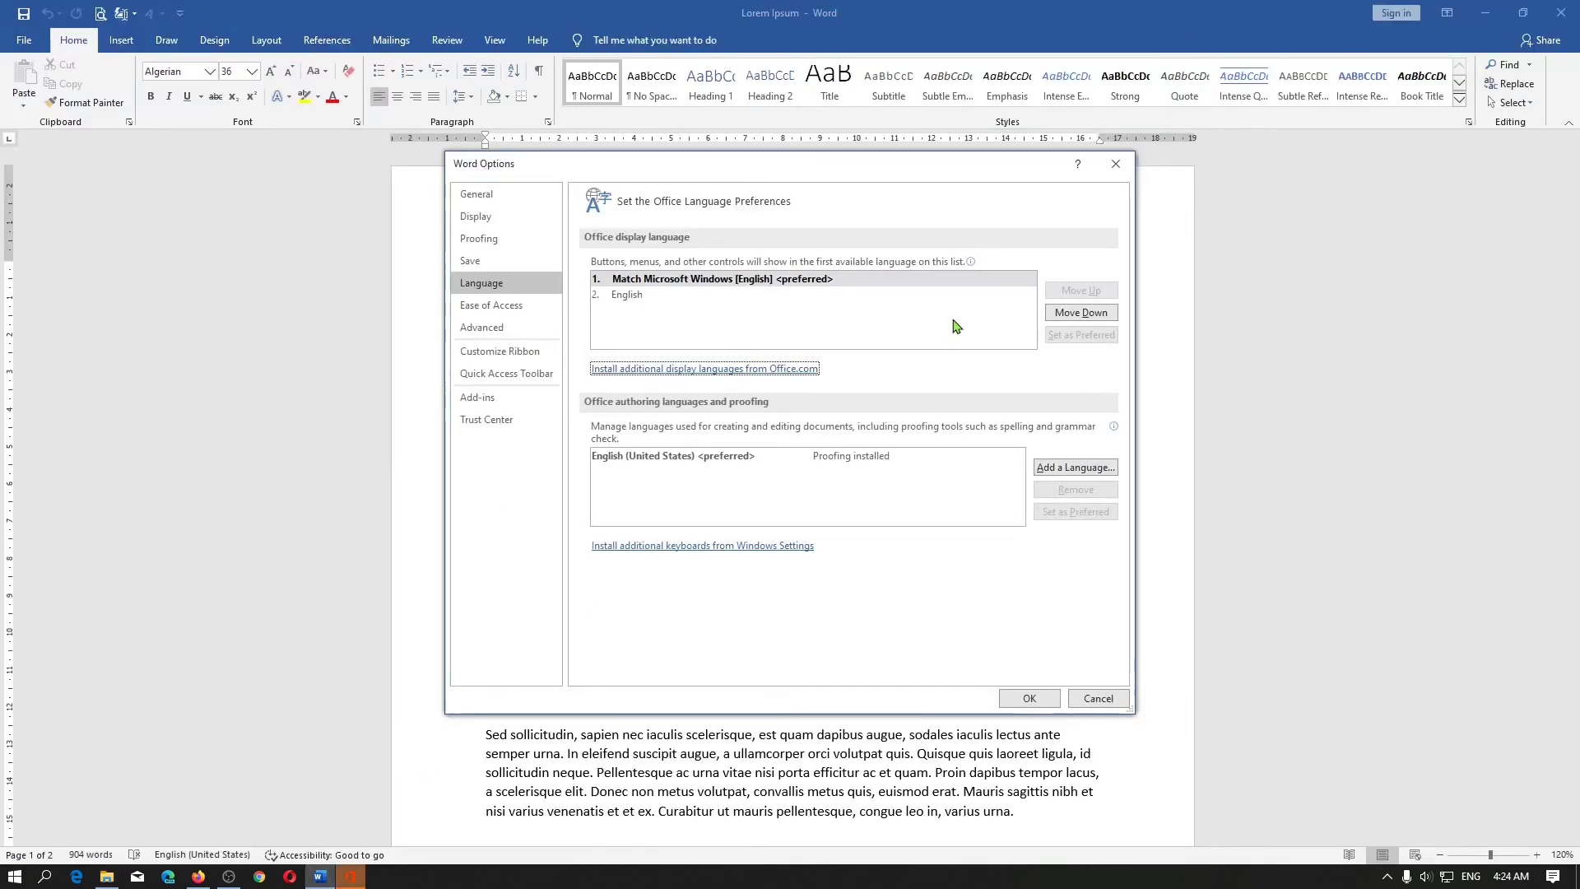
click(1114, 164)
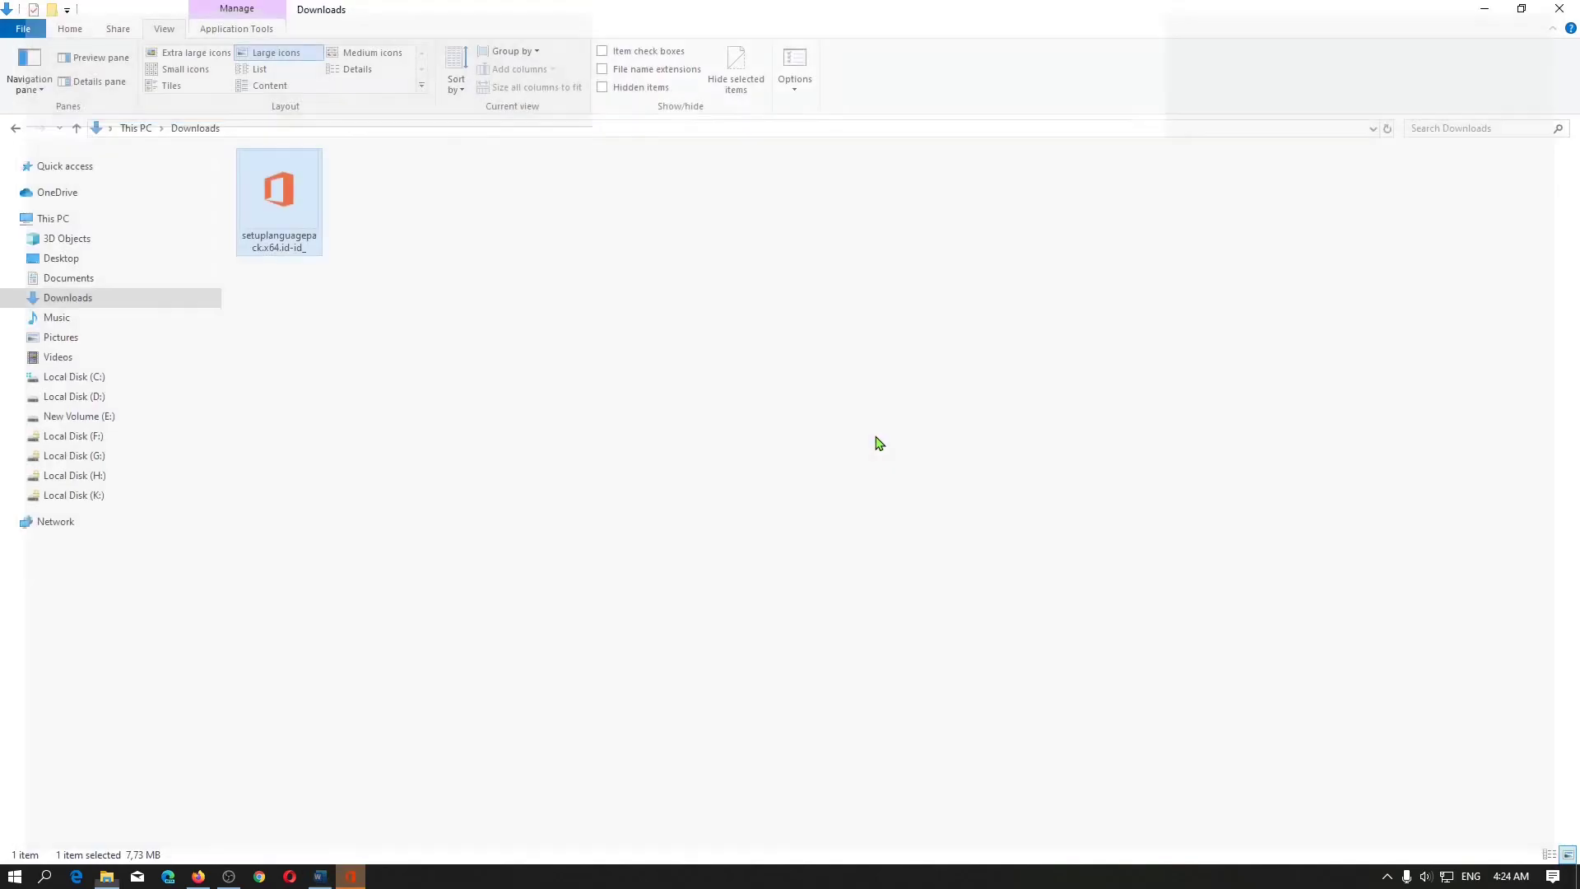
key(alt+F4)
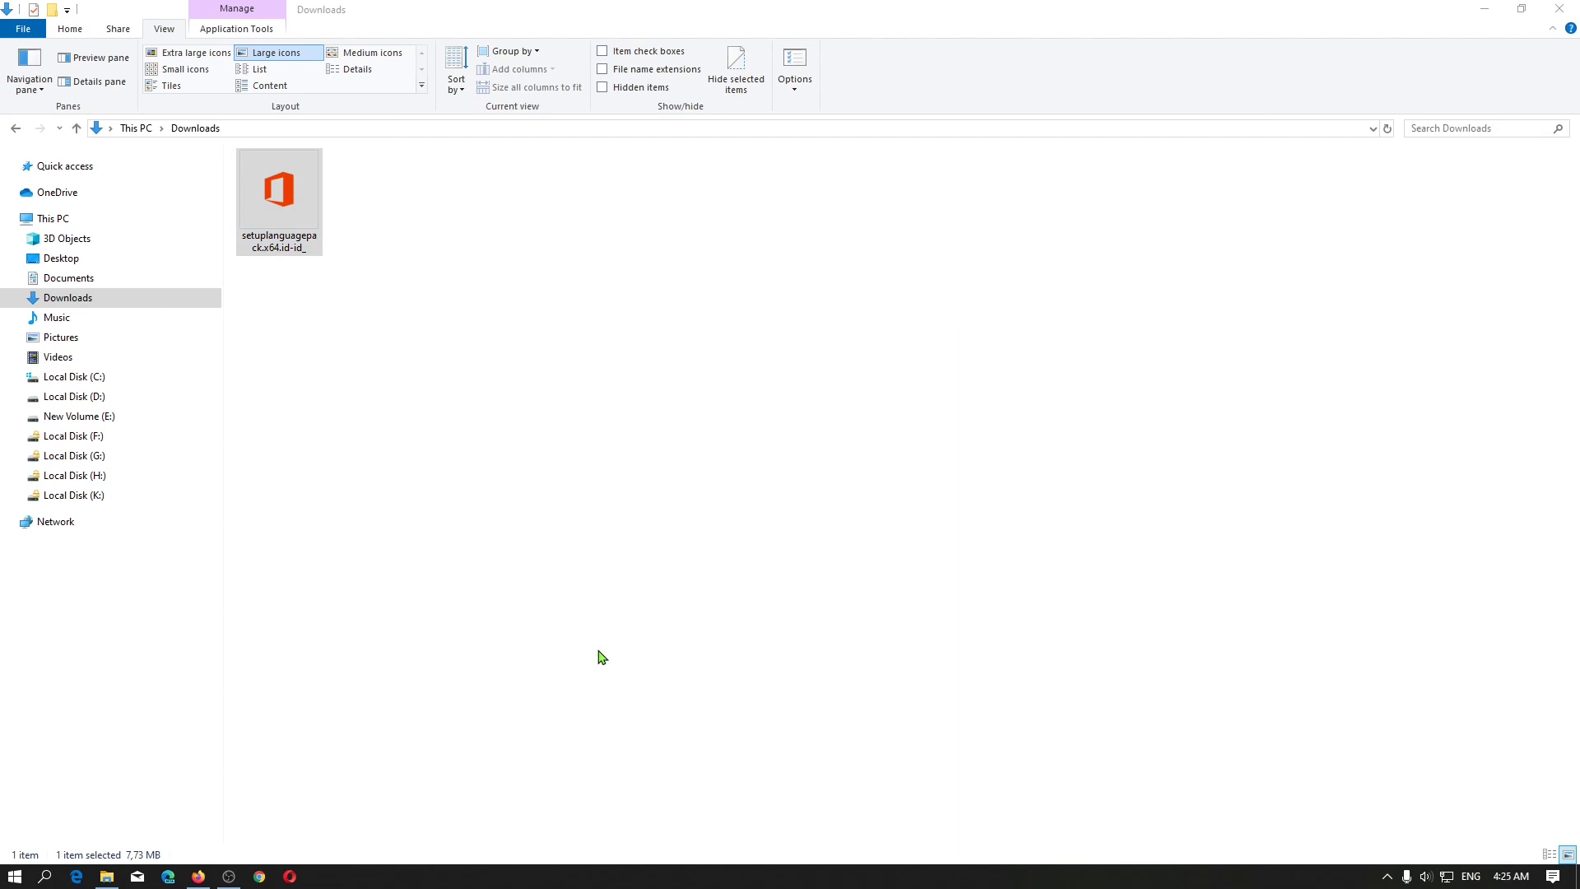
key(super)
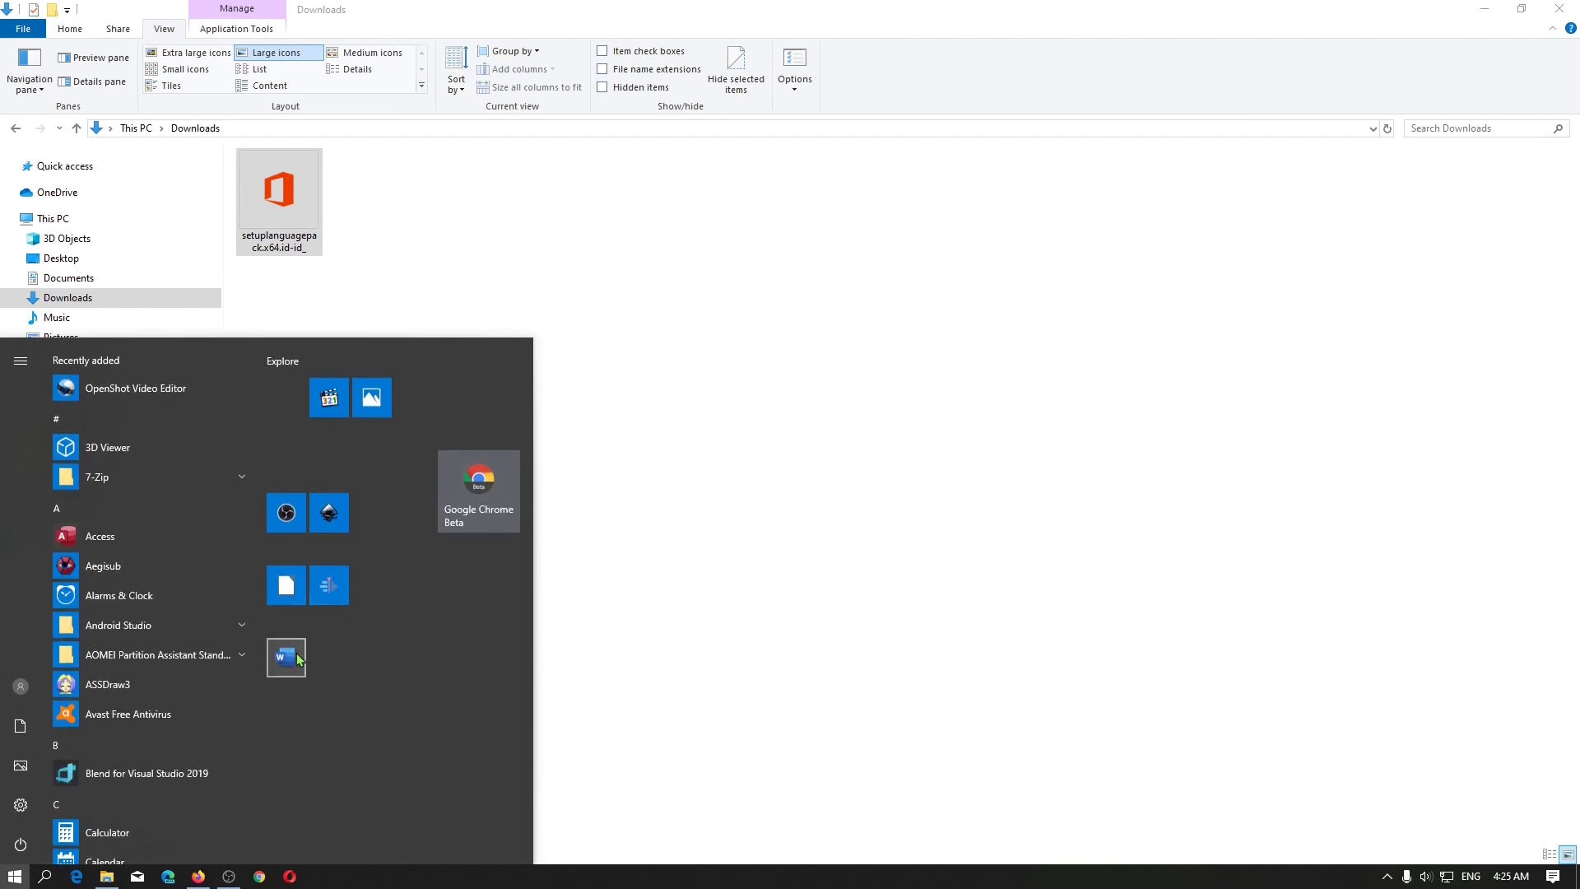
Relaunch Word, confirm Language options still list only English, then return to the installer
click(298, 658)
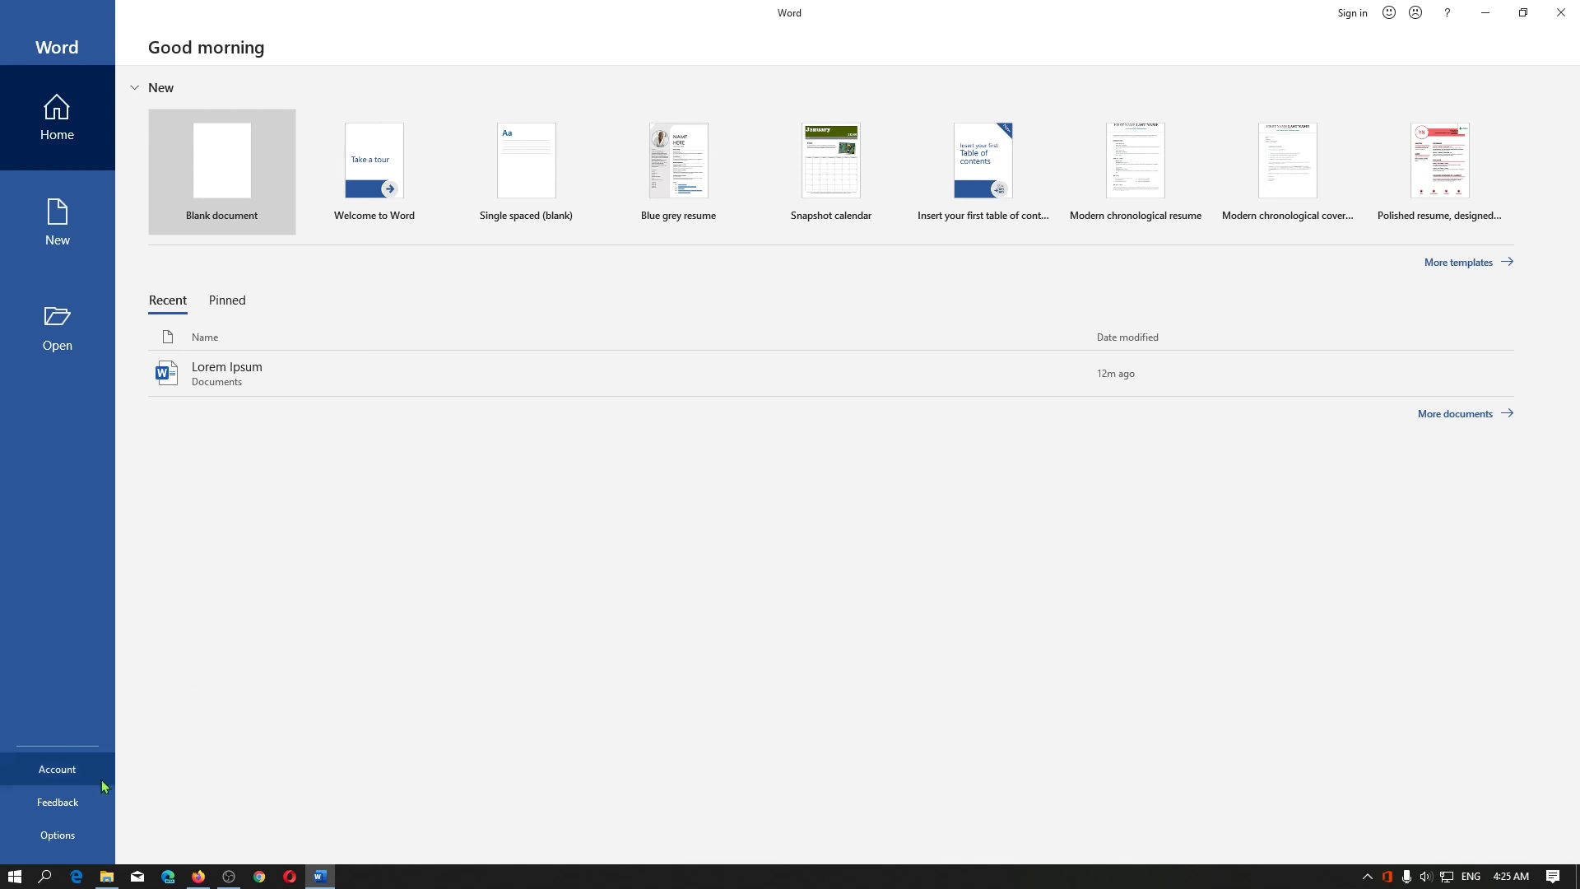
click(74, 834)
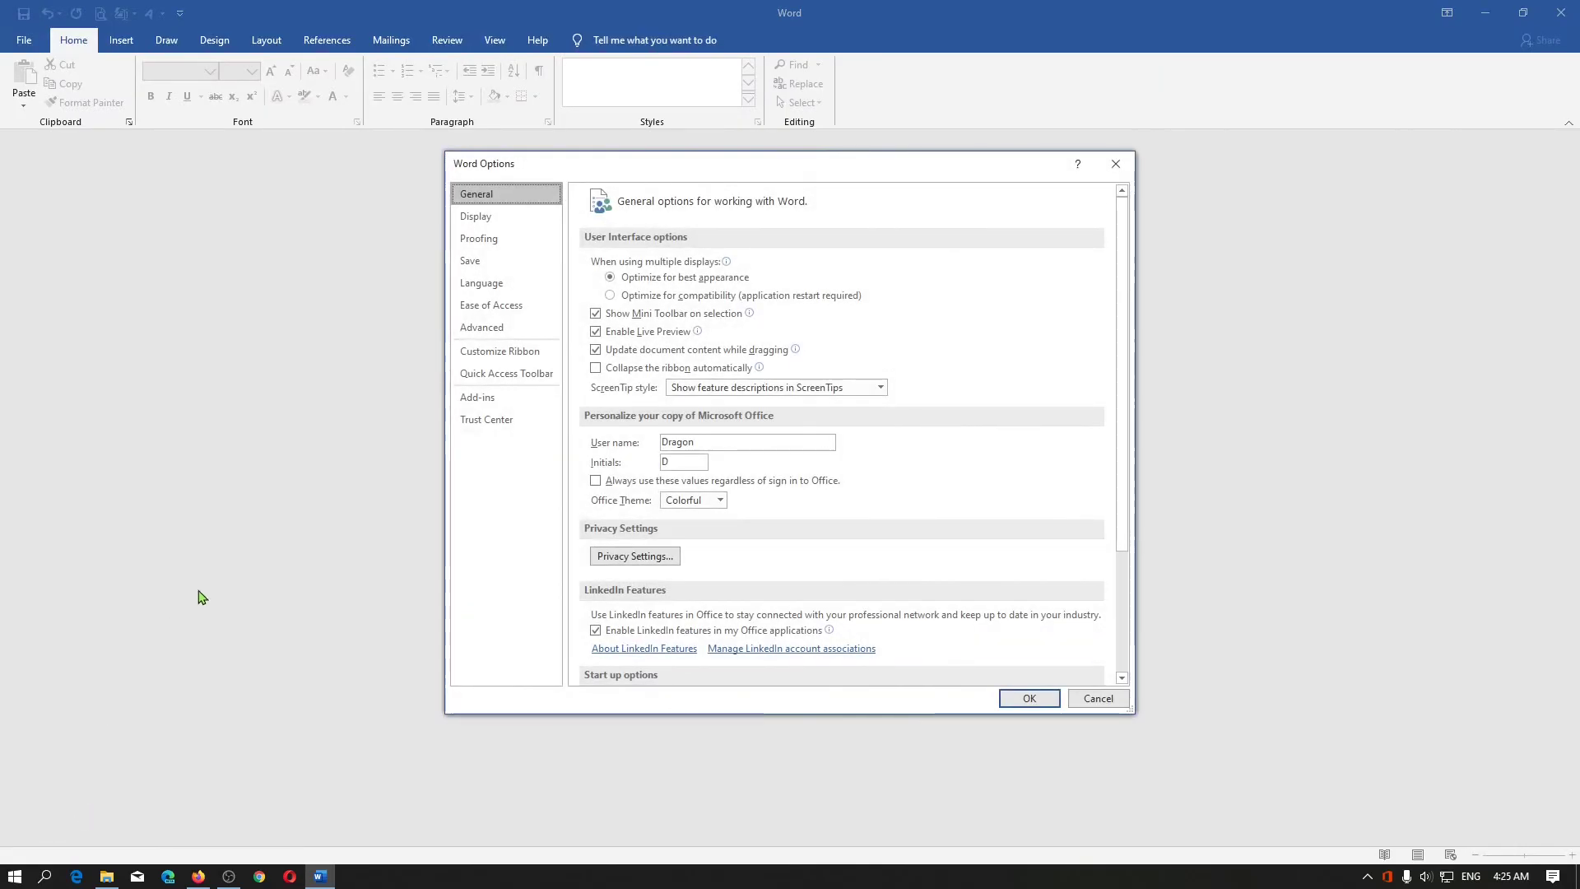
click(481, 284)
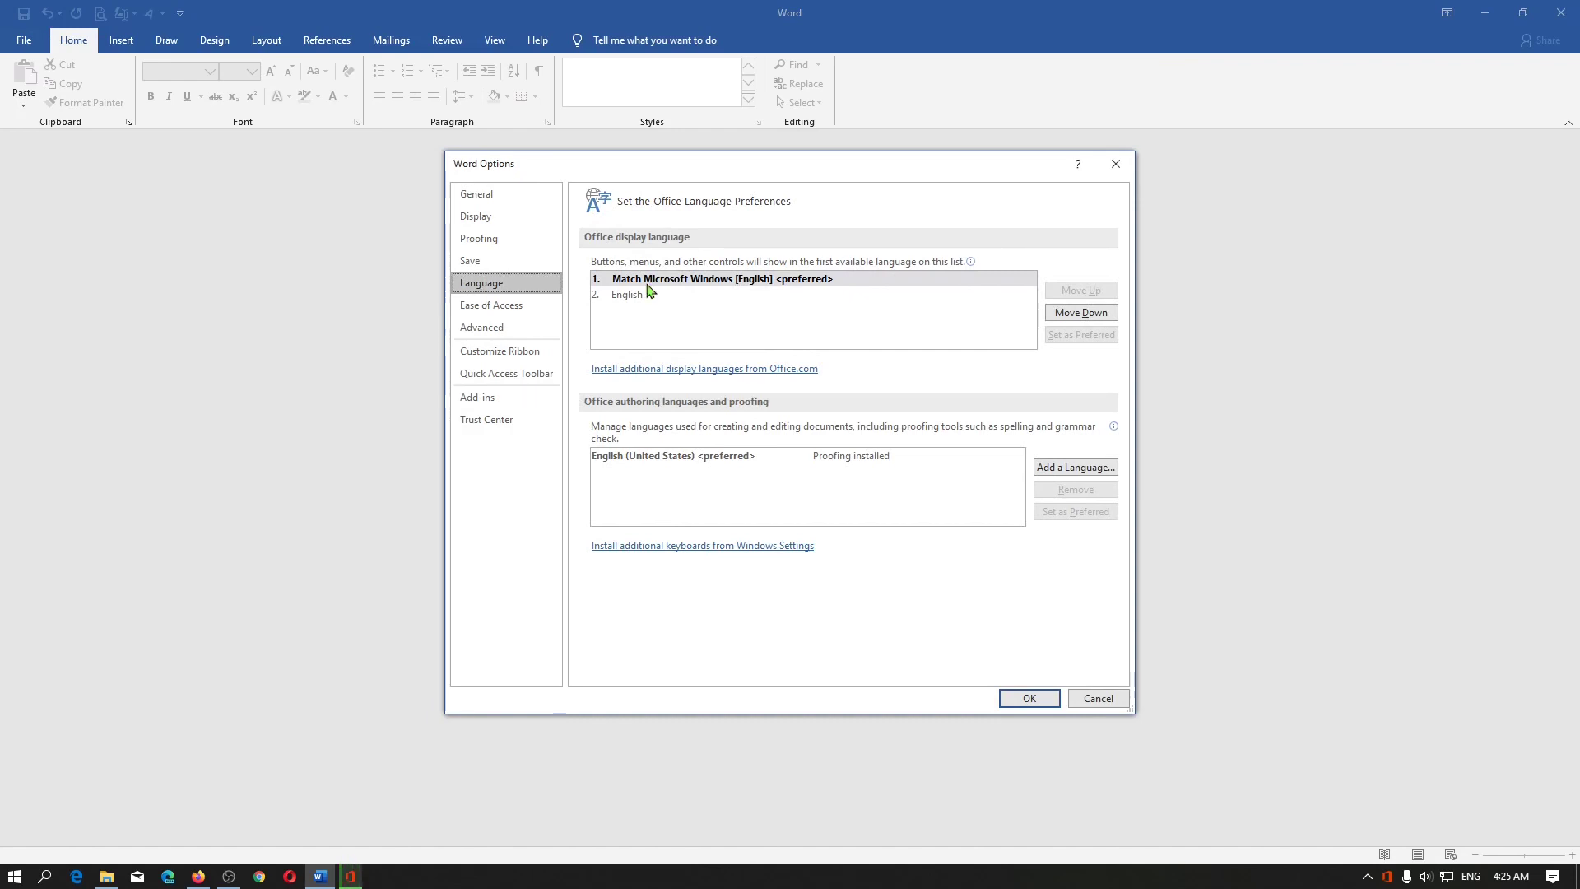
click(352, 877)
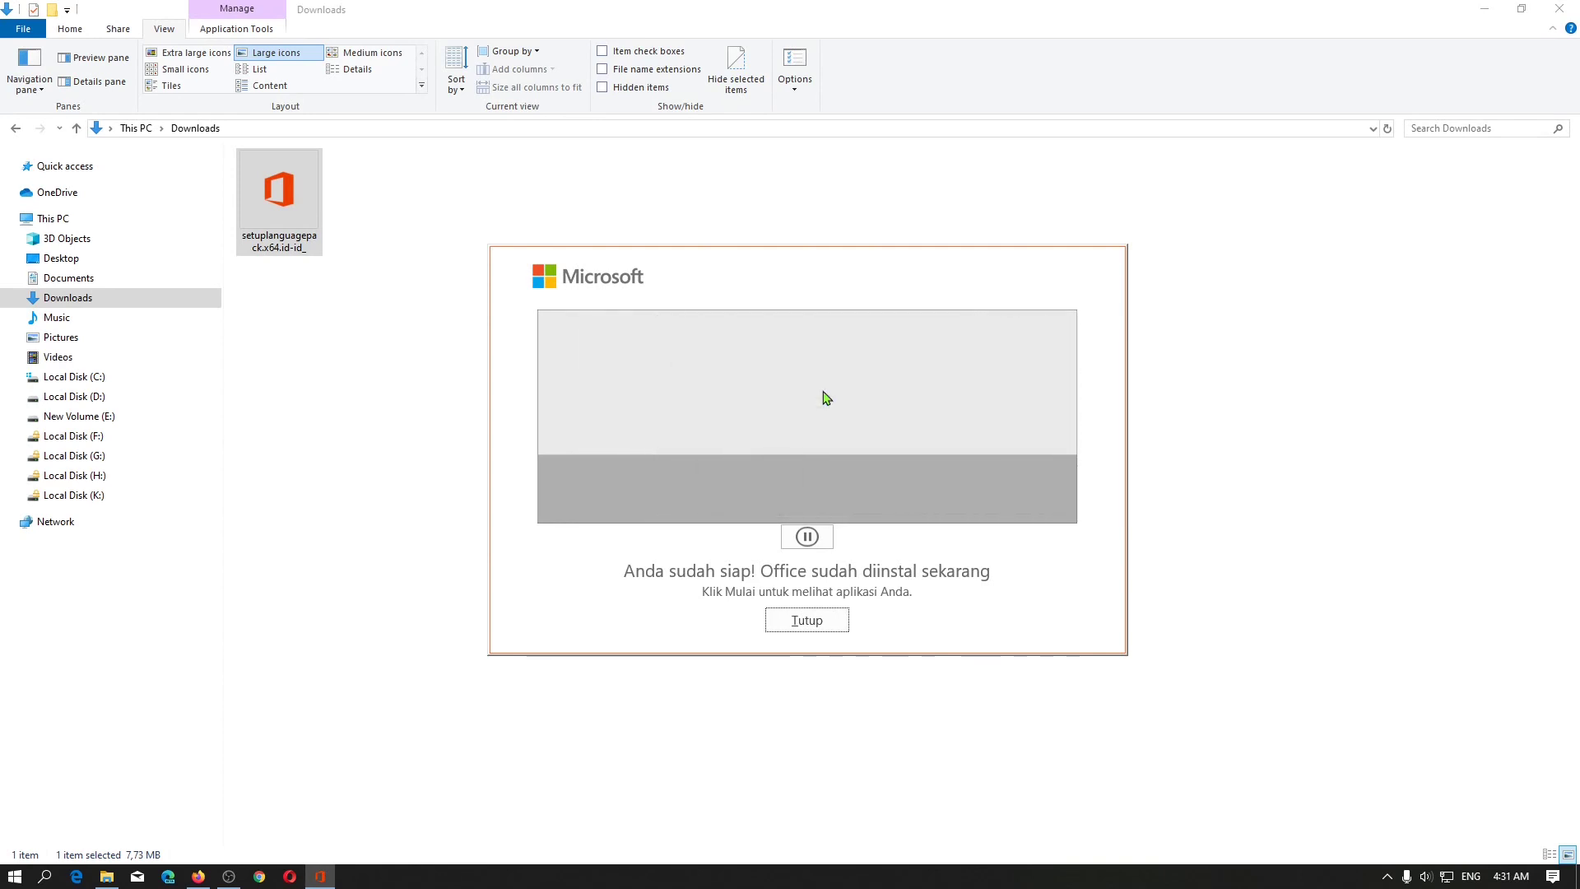
Close the finished installer with Tutup and relaunch Word from Start
click(807, 625)
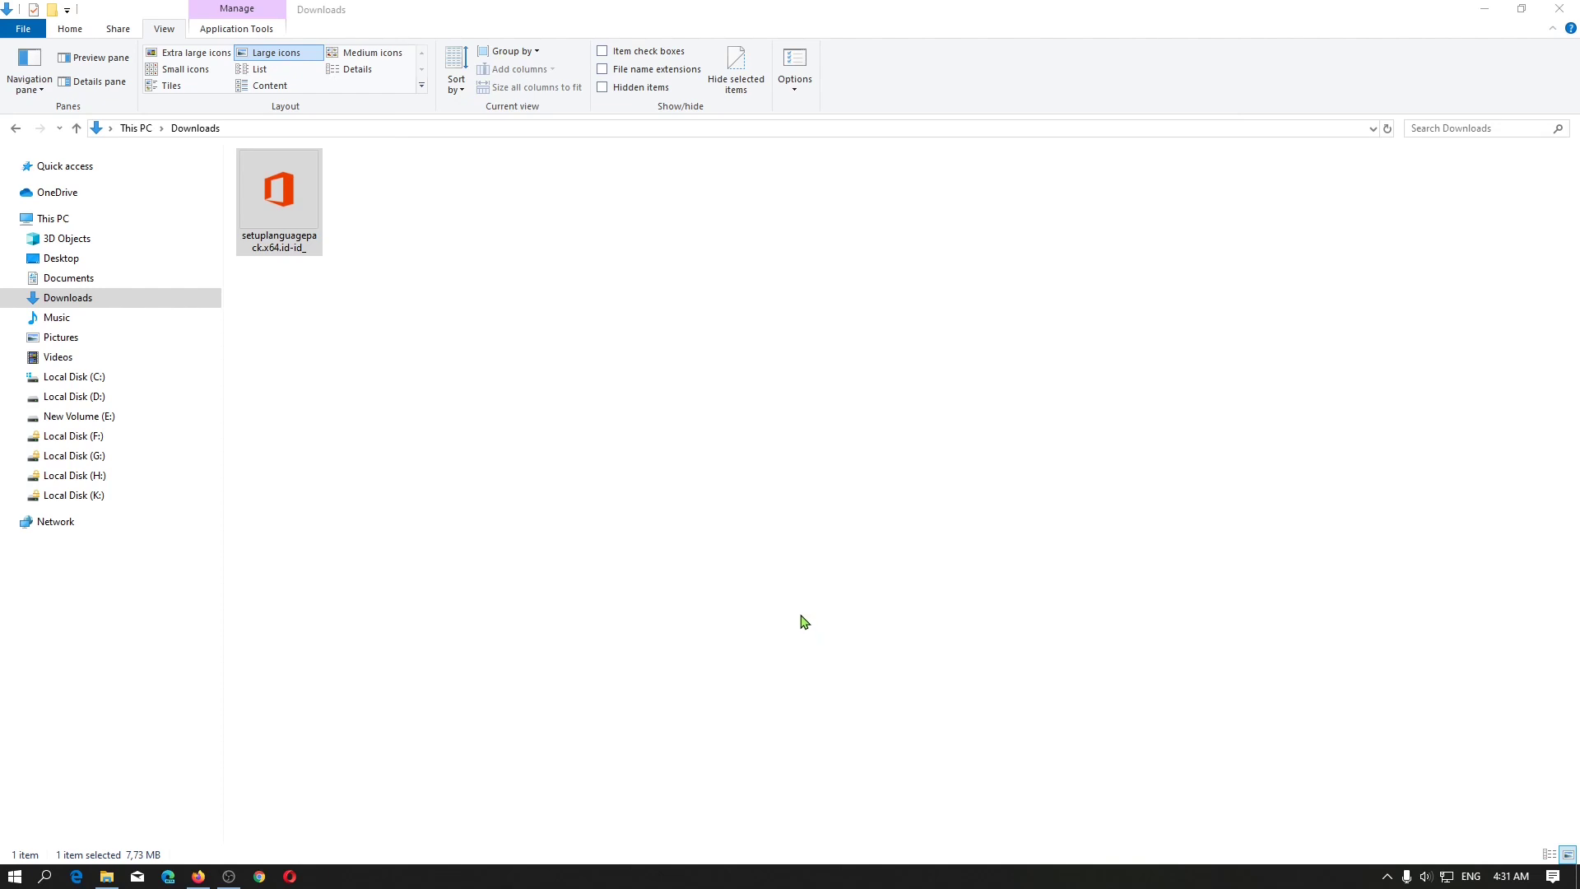
click(15, 875)
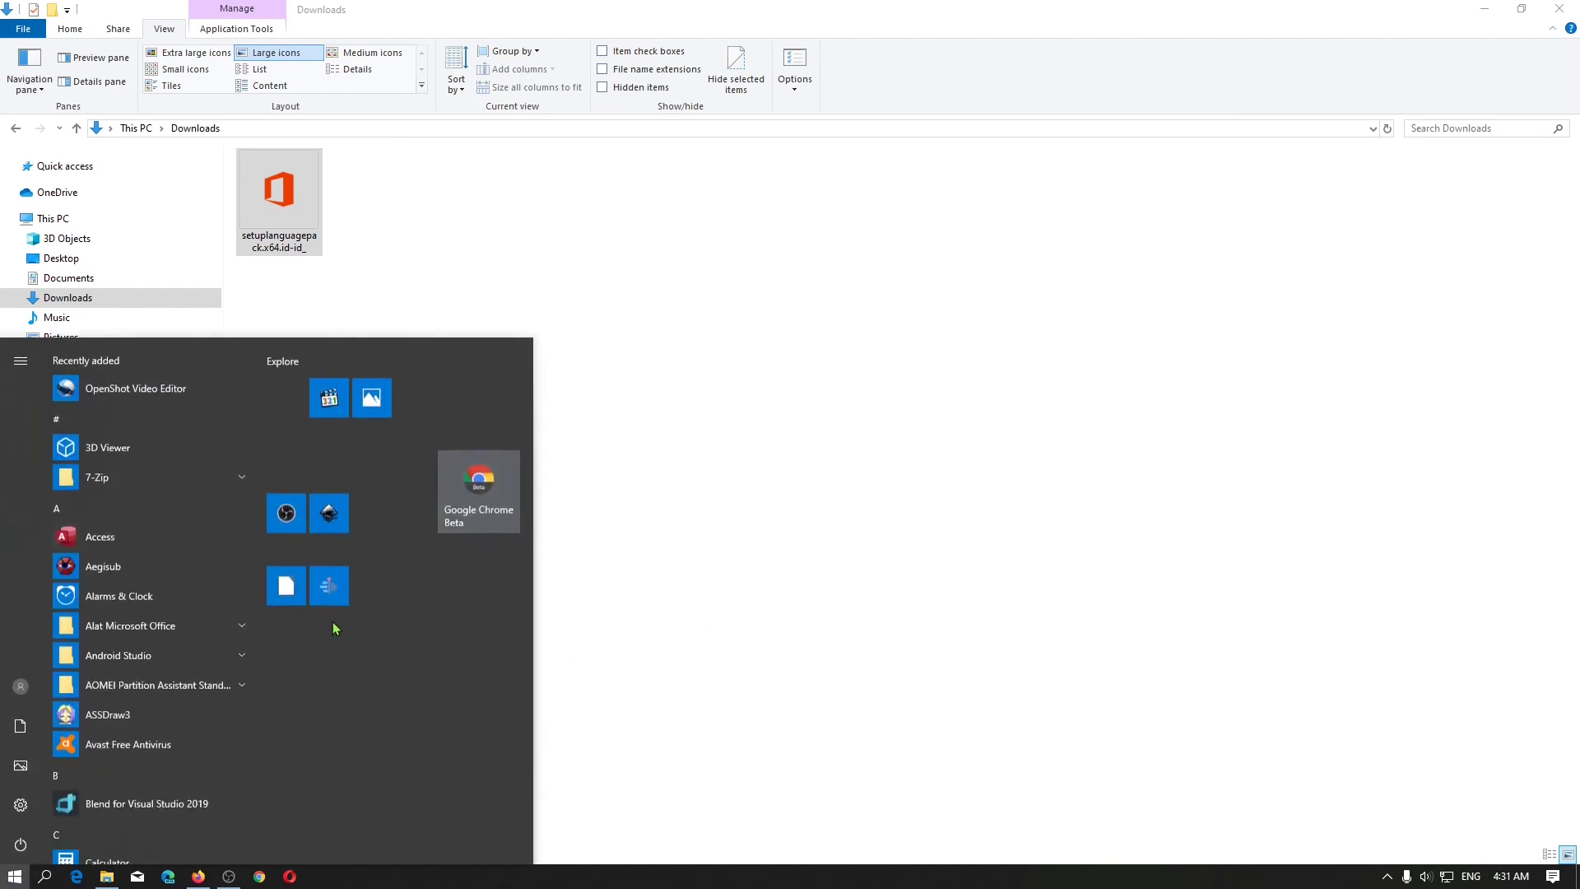
click(281, 671)
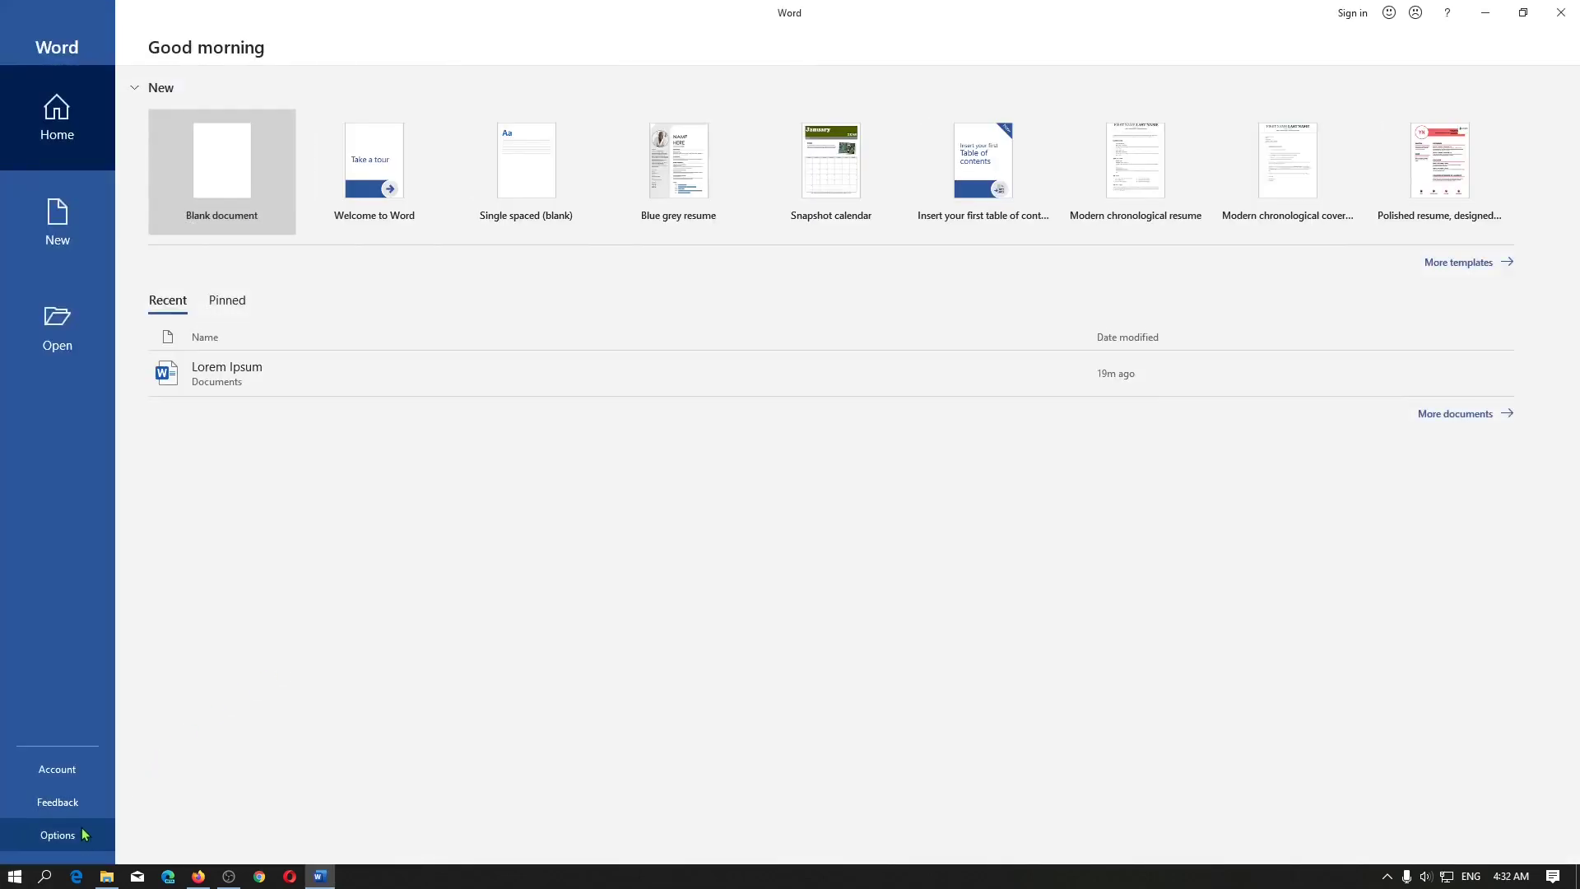
Go to Word's Language options and select Indonesian [Indonesia] in the display language list
click(57, 834)
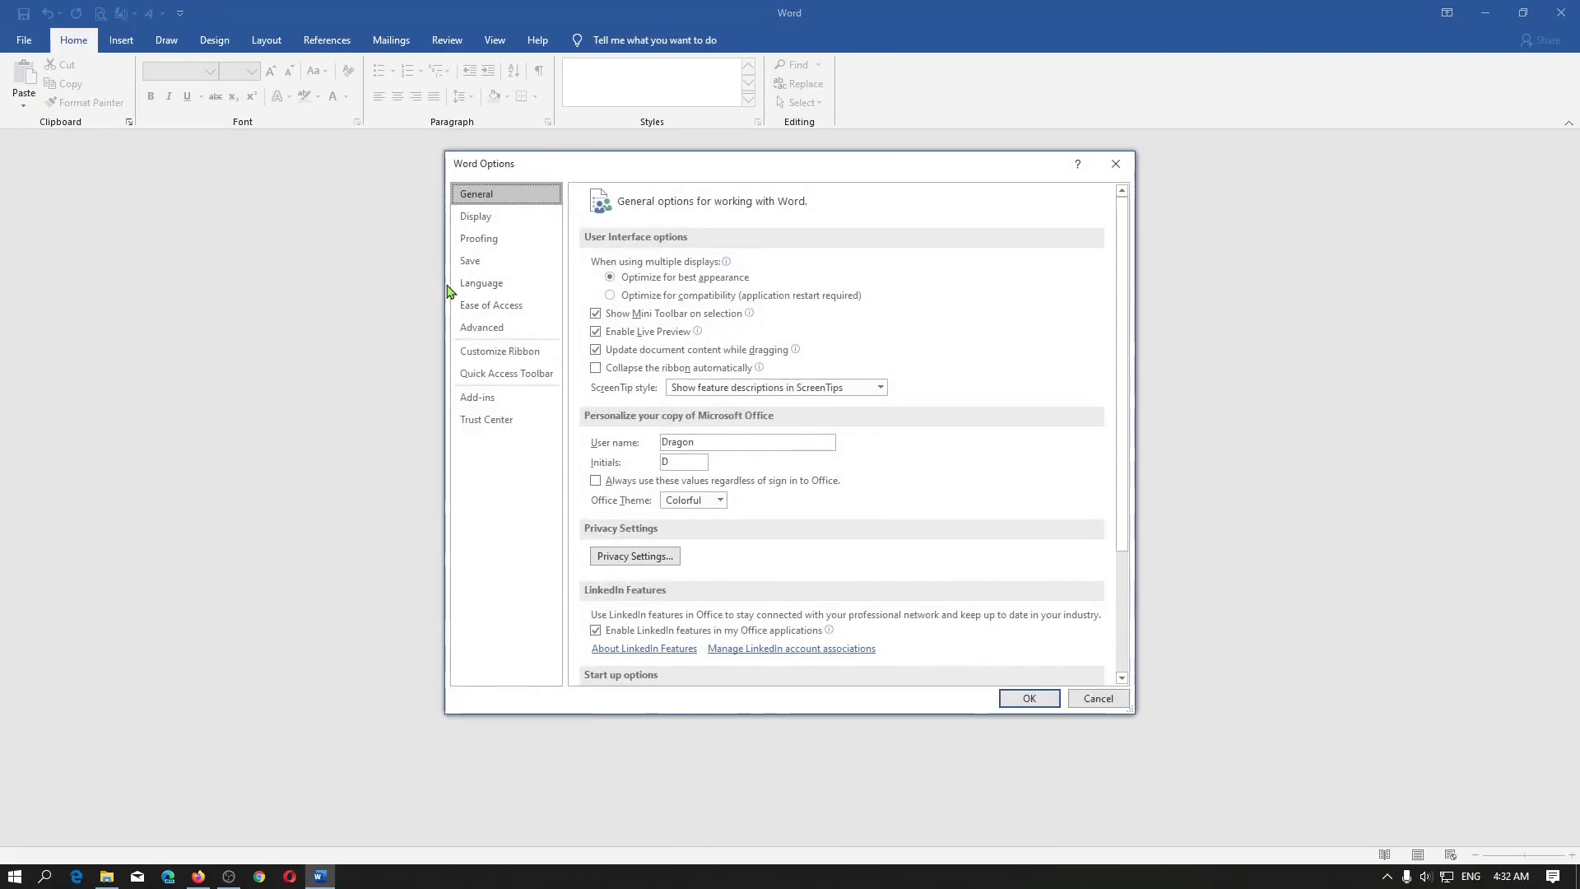
click(477, 283)
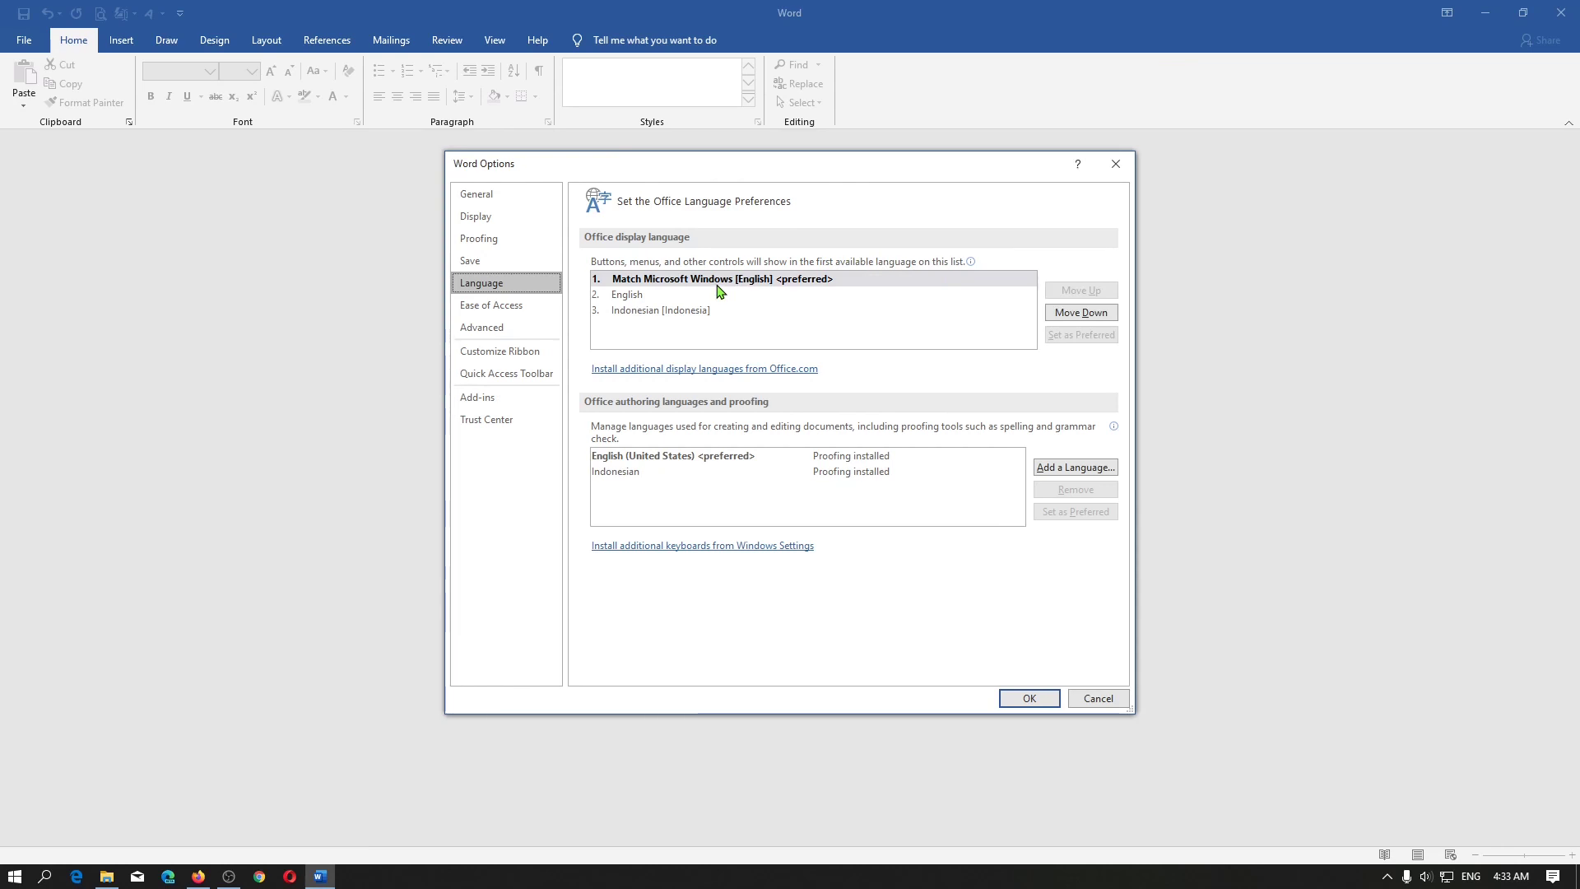
click(689, 317)
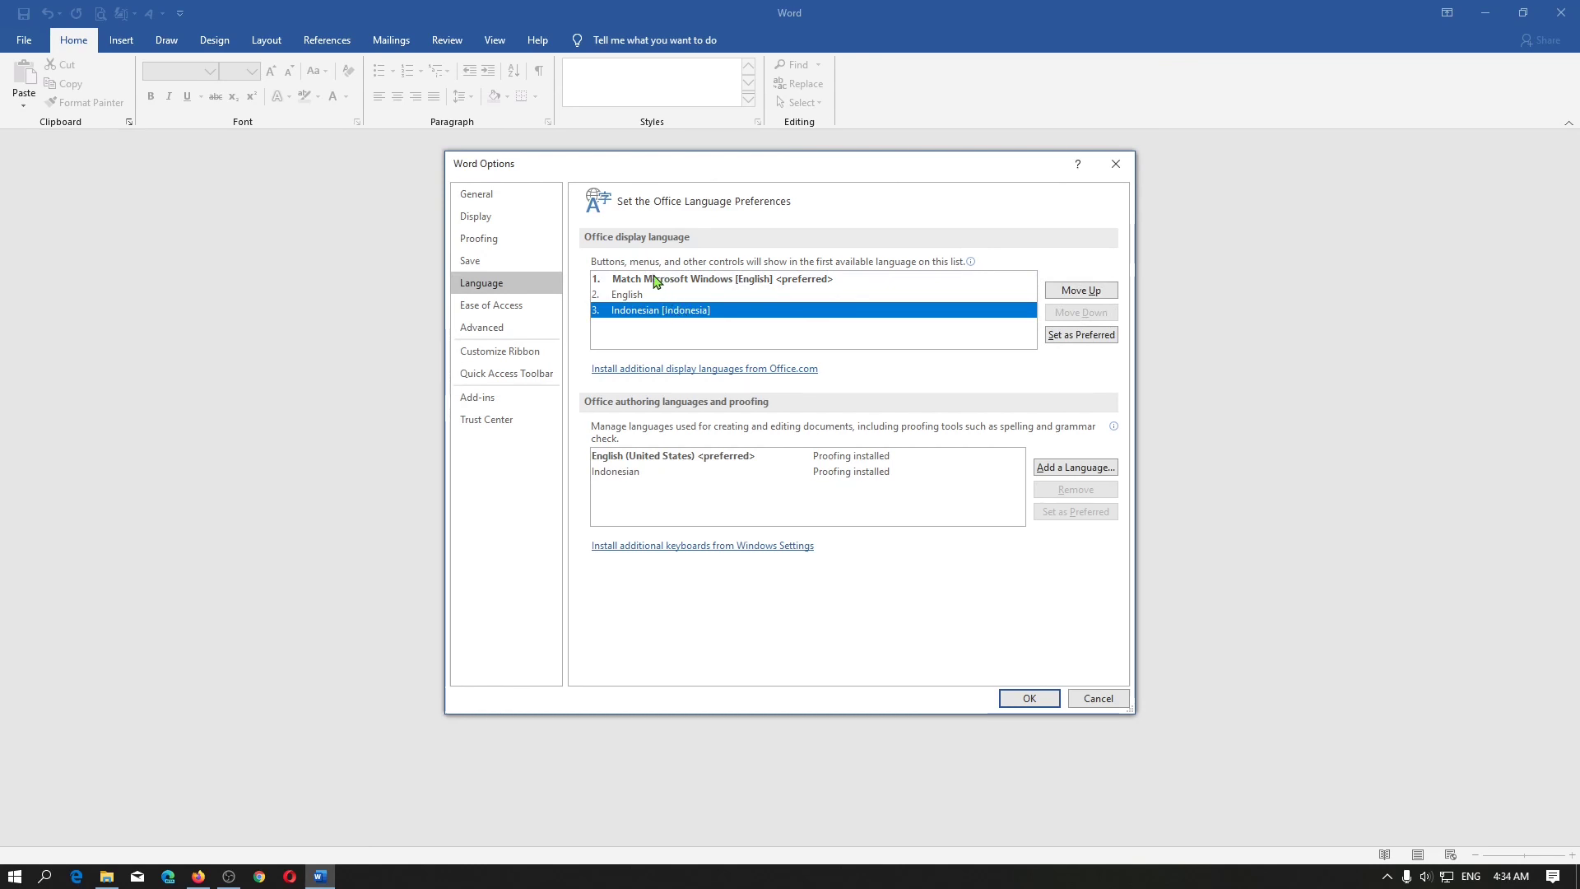
Reorder Indonesian [Indonesia] in the list, then mark it as the preferred display language
click(1067, 292)
click(1067, 292)
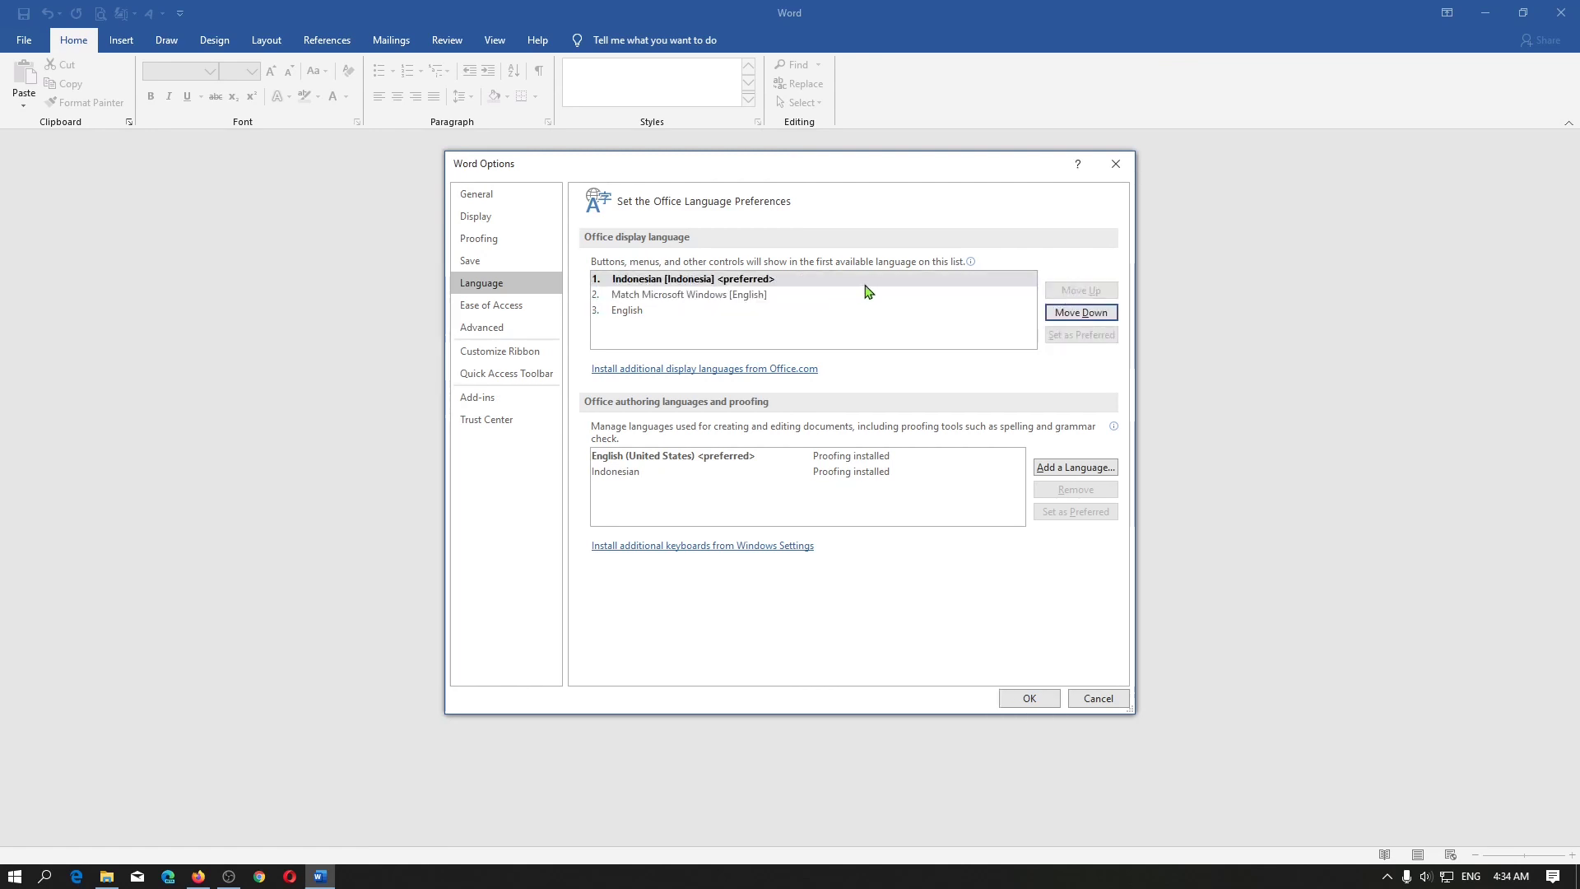
click(1068, 314)
click(1068, 313)
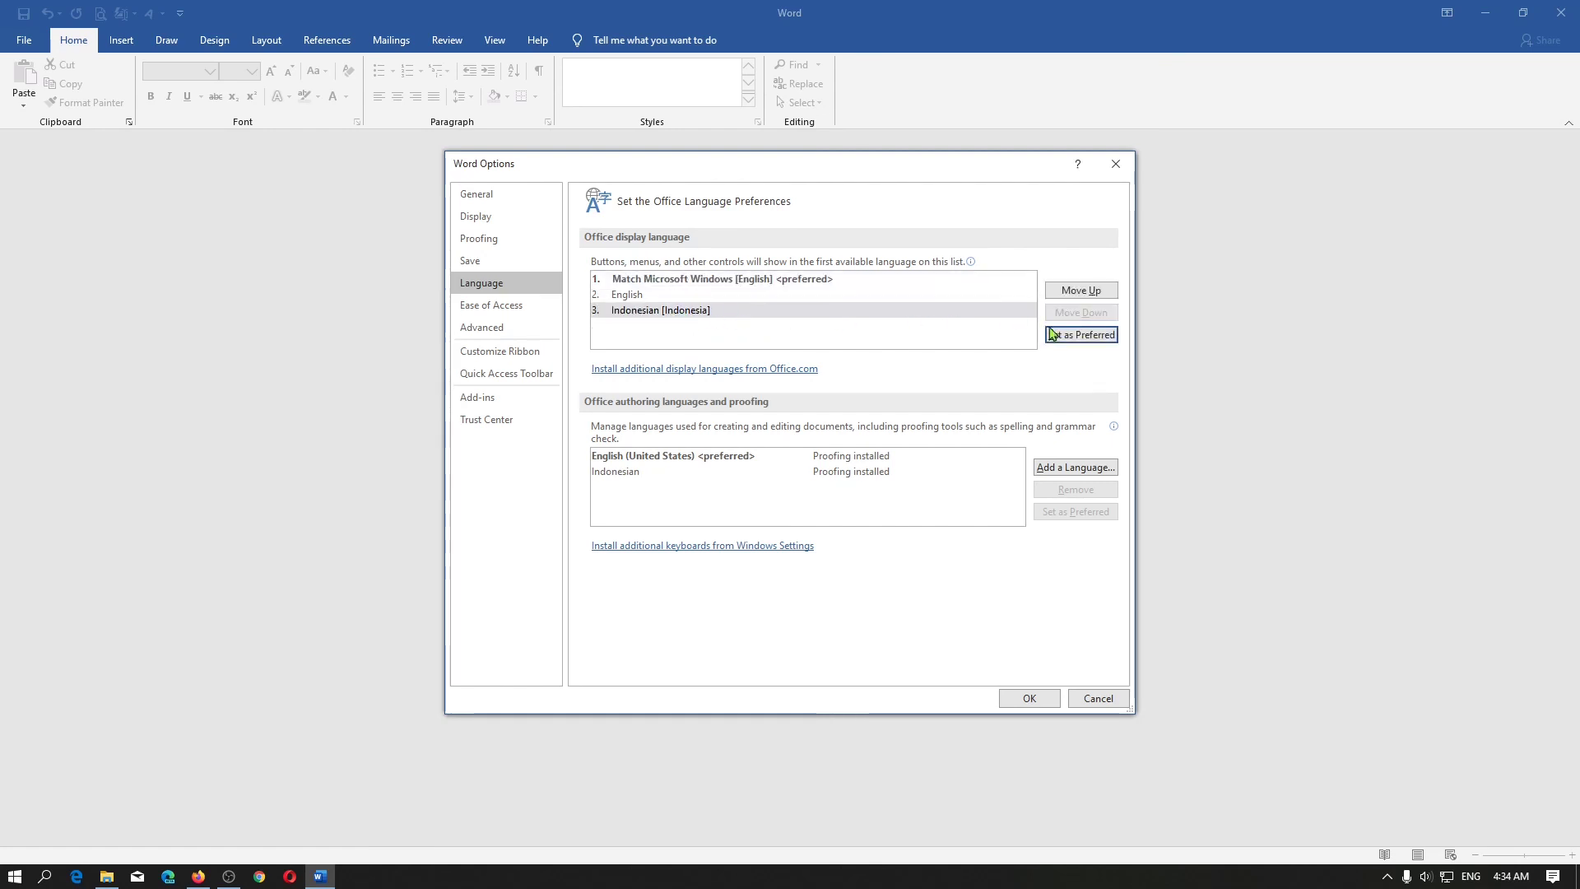
click(1095, 340)
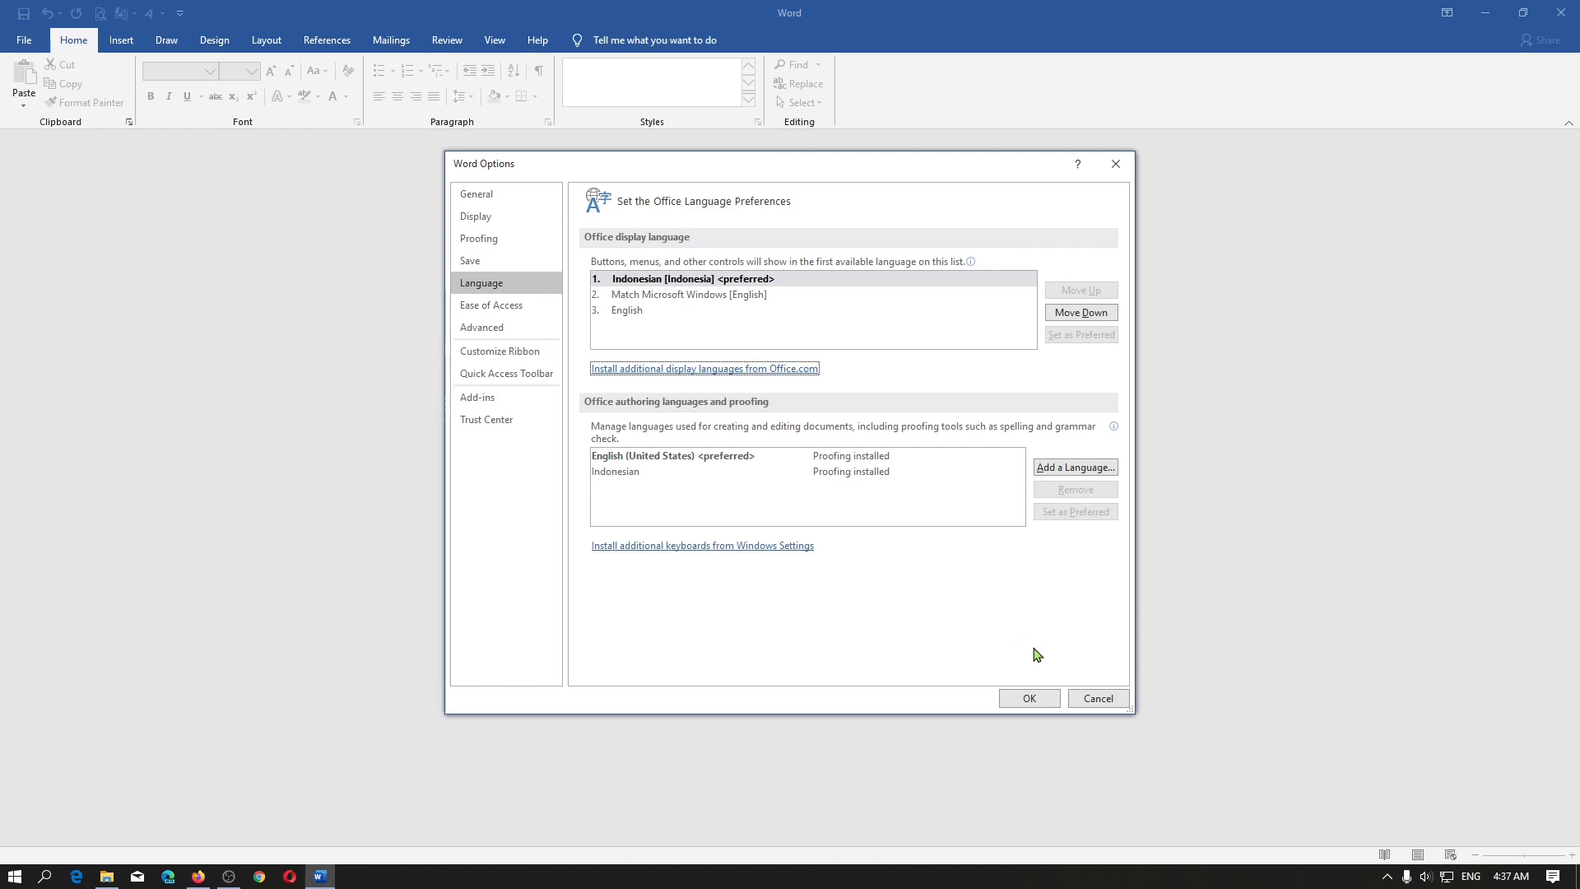
Confirm the language change and the restart notice, then relaunch Word in Indonesian
click(1029, 698)
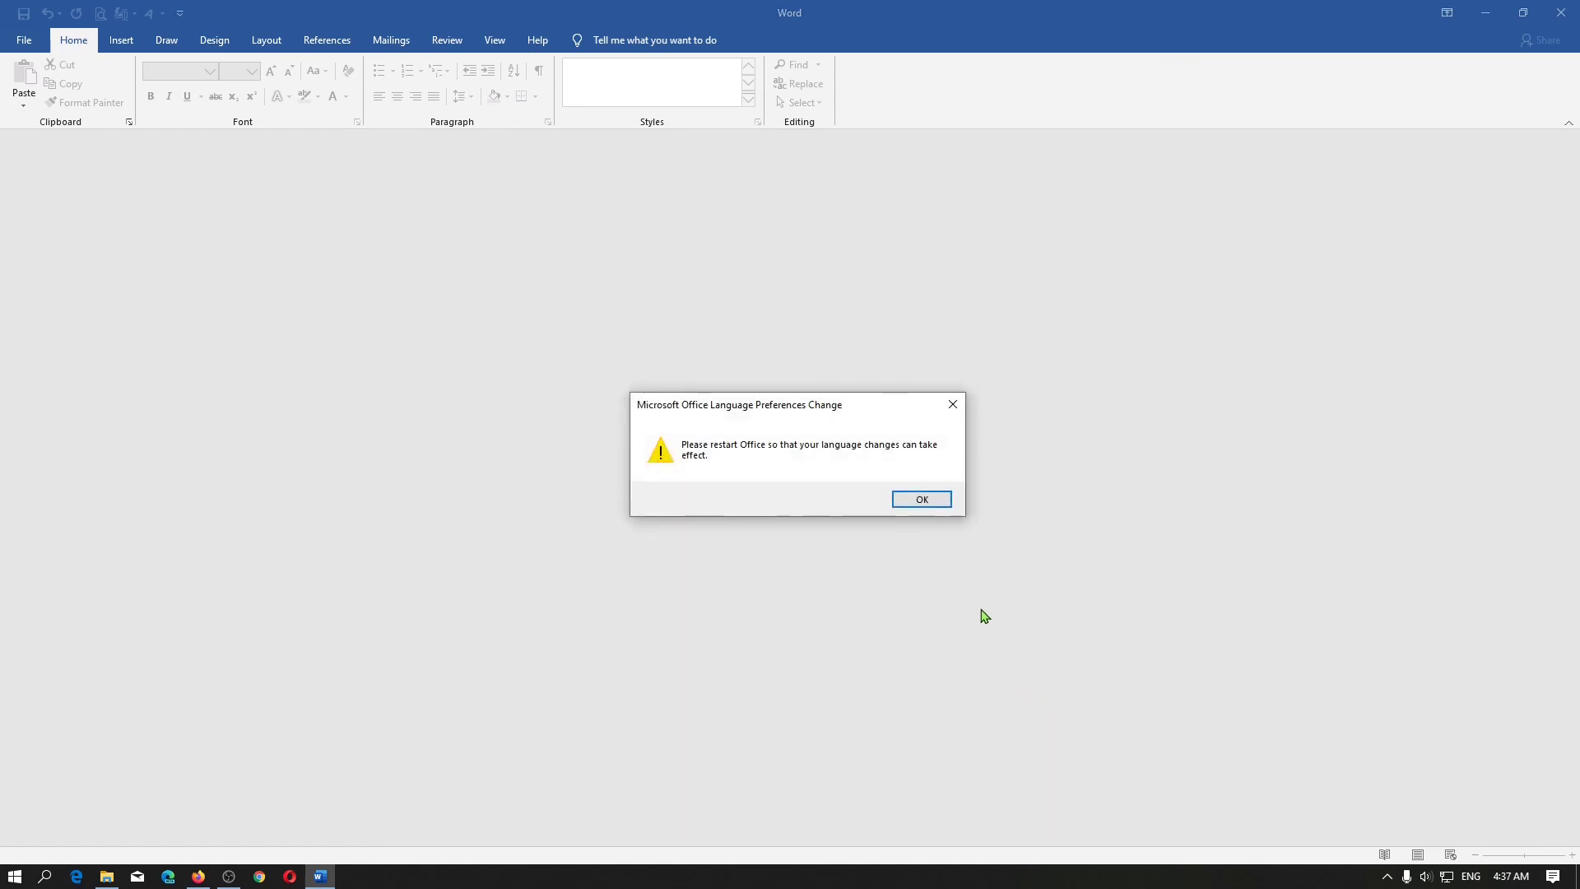
click(922, 500)
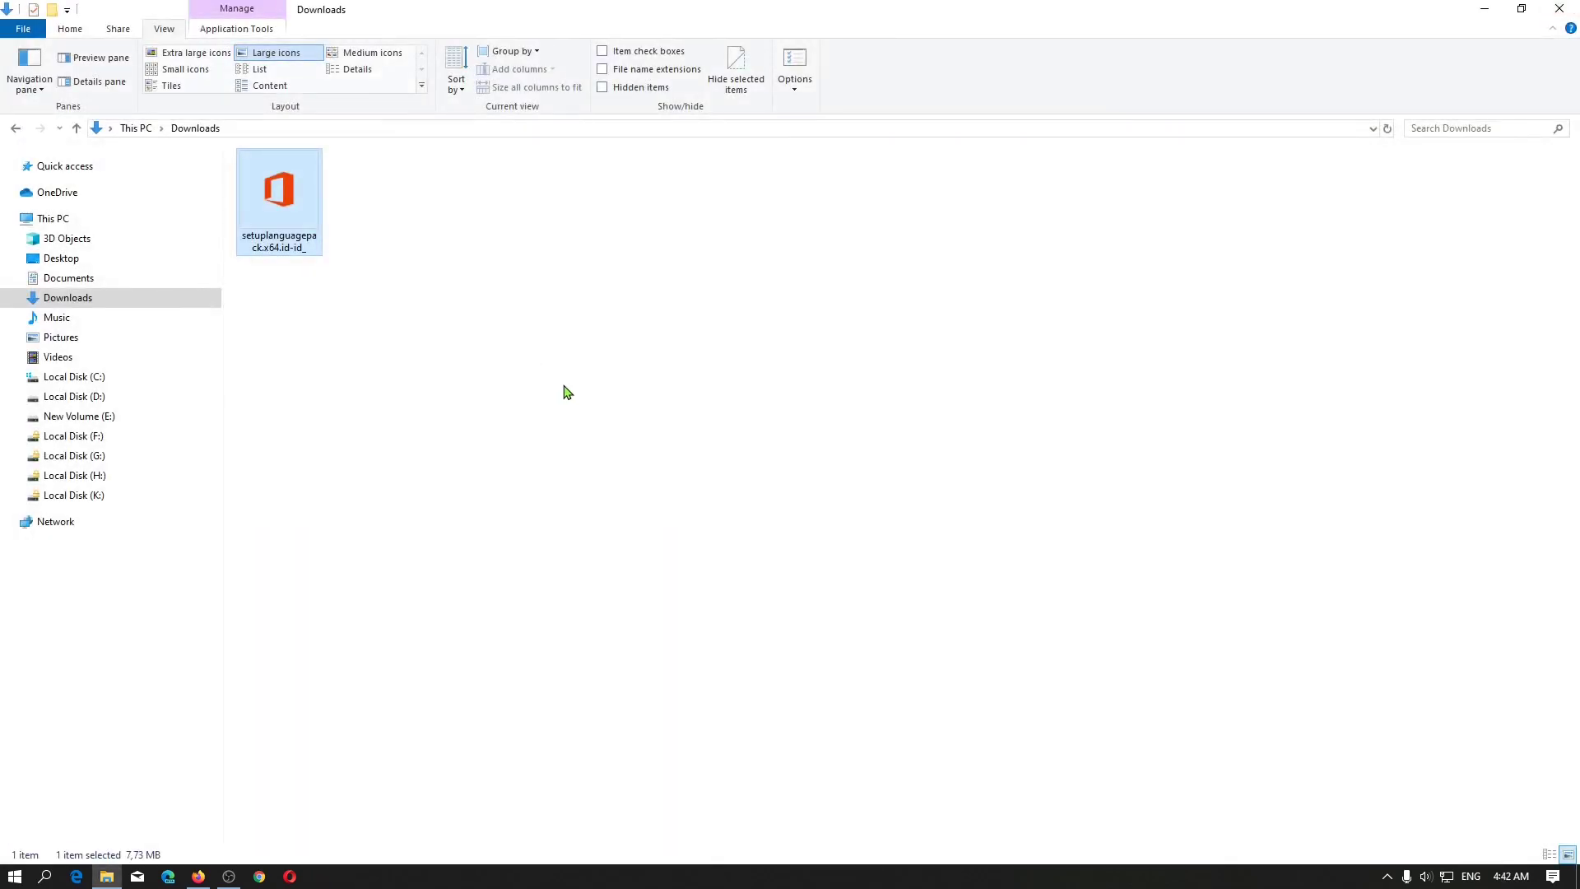
click(14, 877)
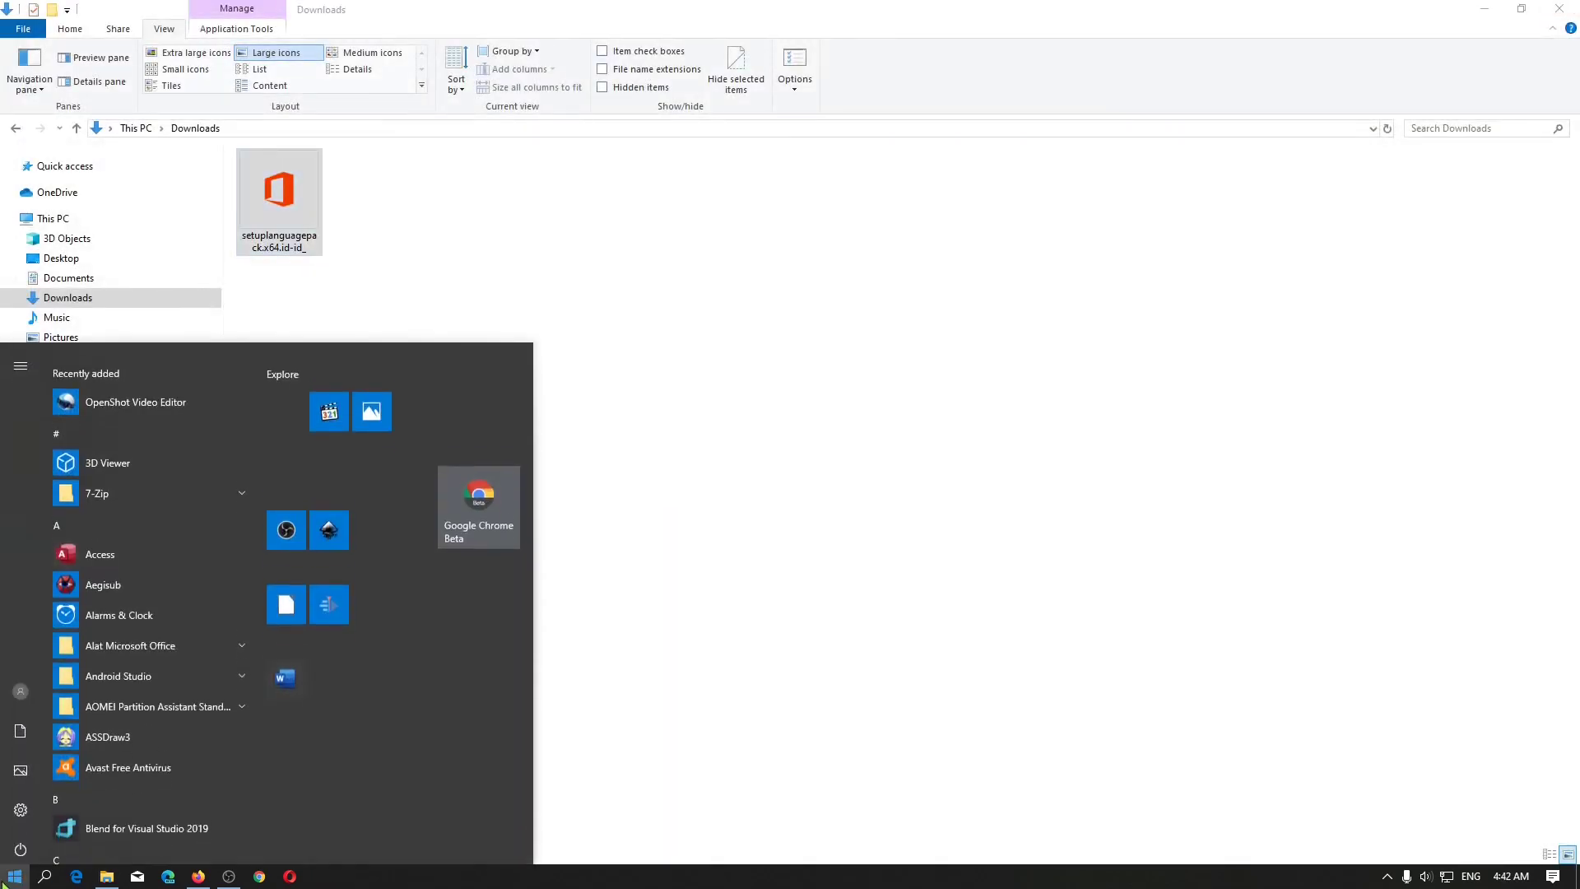
click(287, 655)
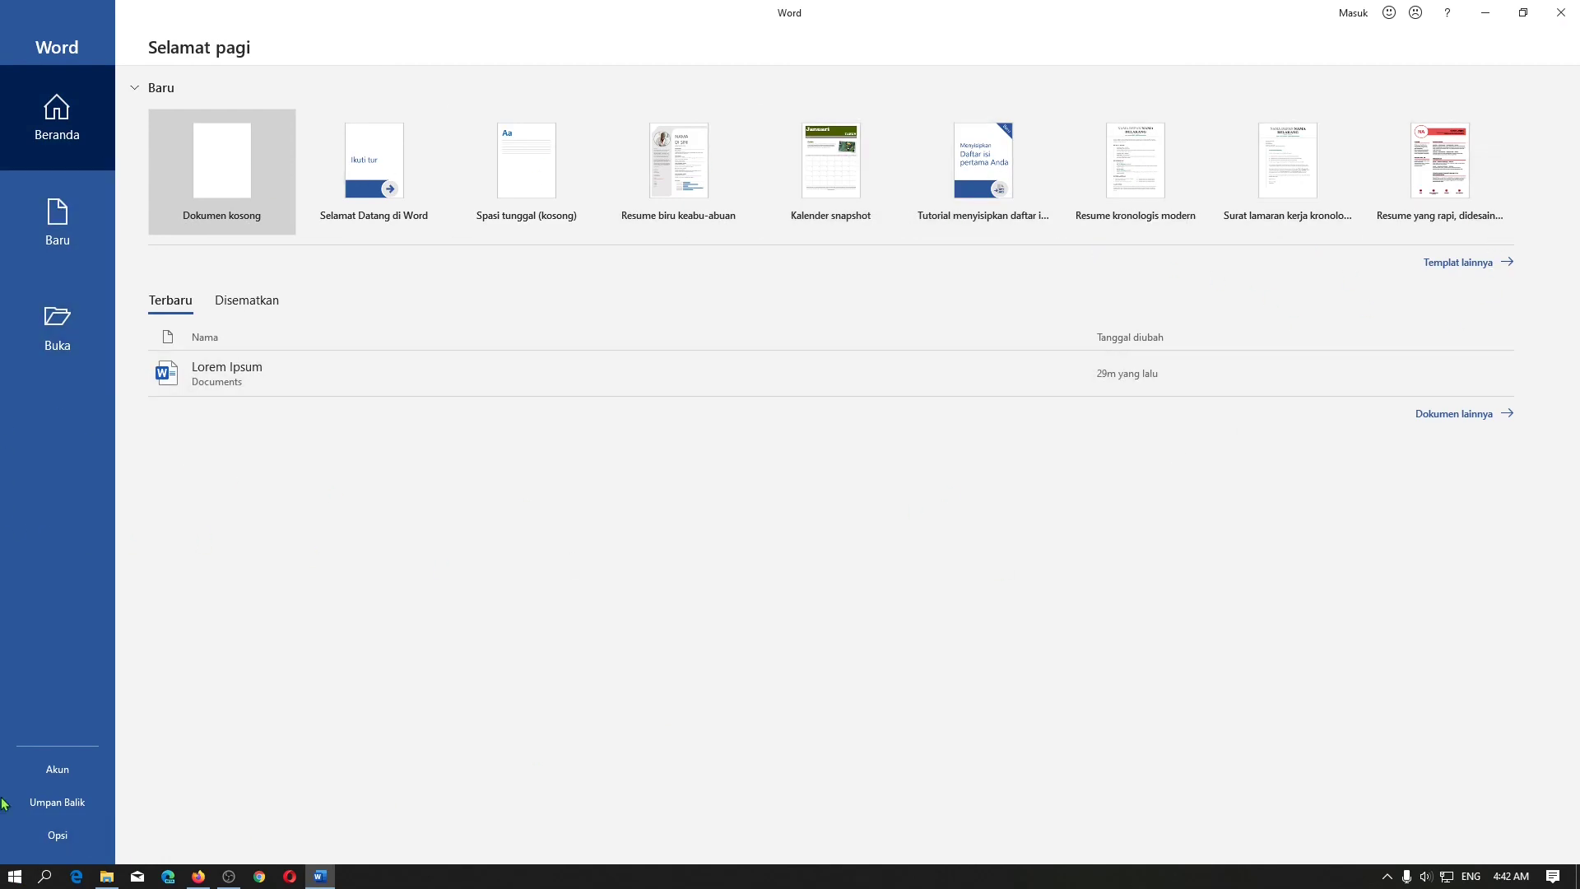
Open the recent Lorem Ipsum document from the Indonesian start screen
click(271, 375)
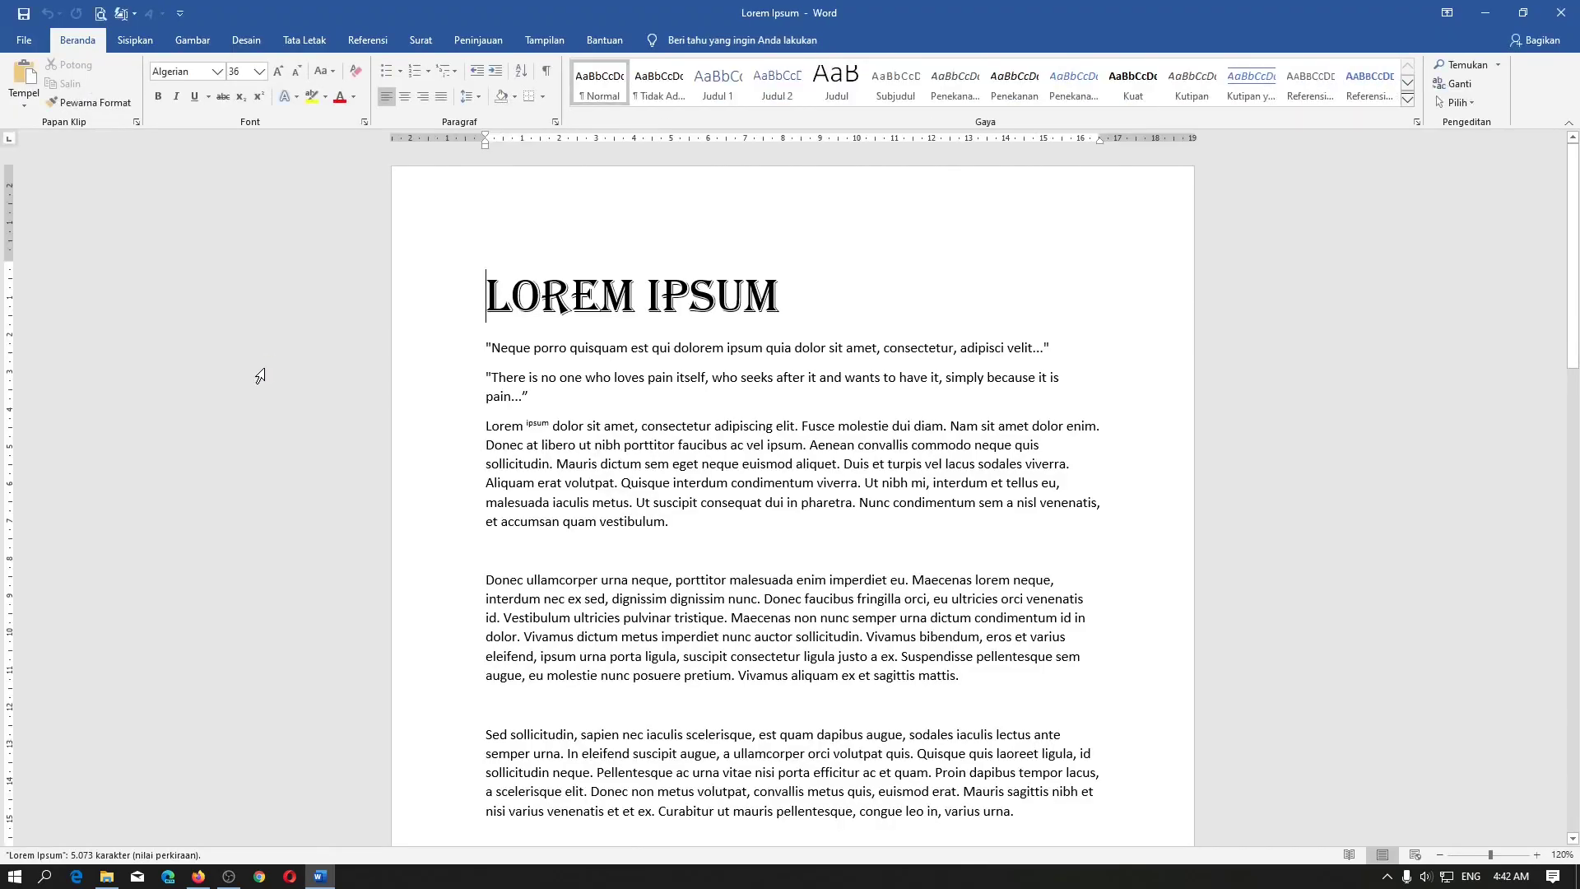